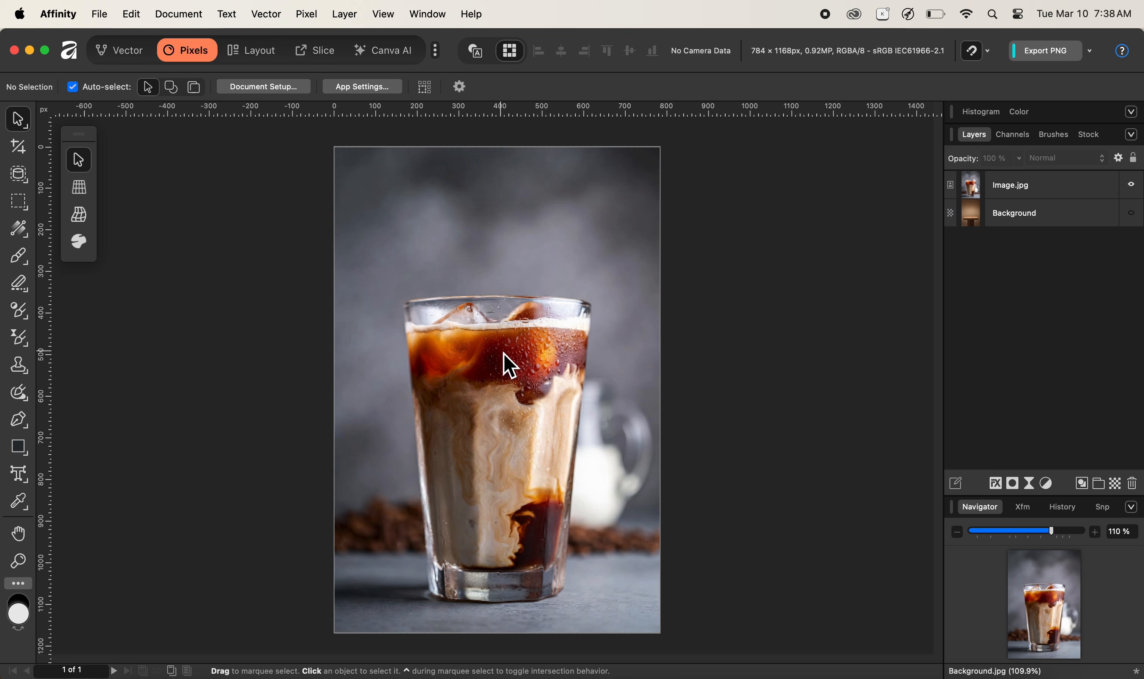
- Select the foreground glass in the Image.jpg layer by sampled depth, with Near at 0 % and Far at 48 %
click(1043, 187)
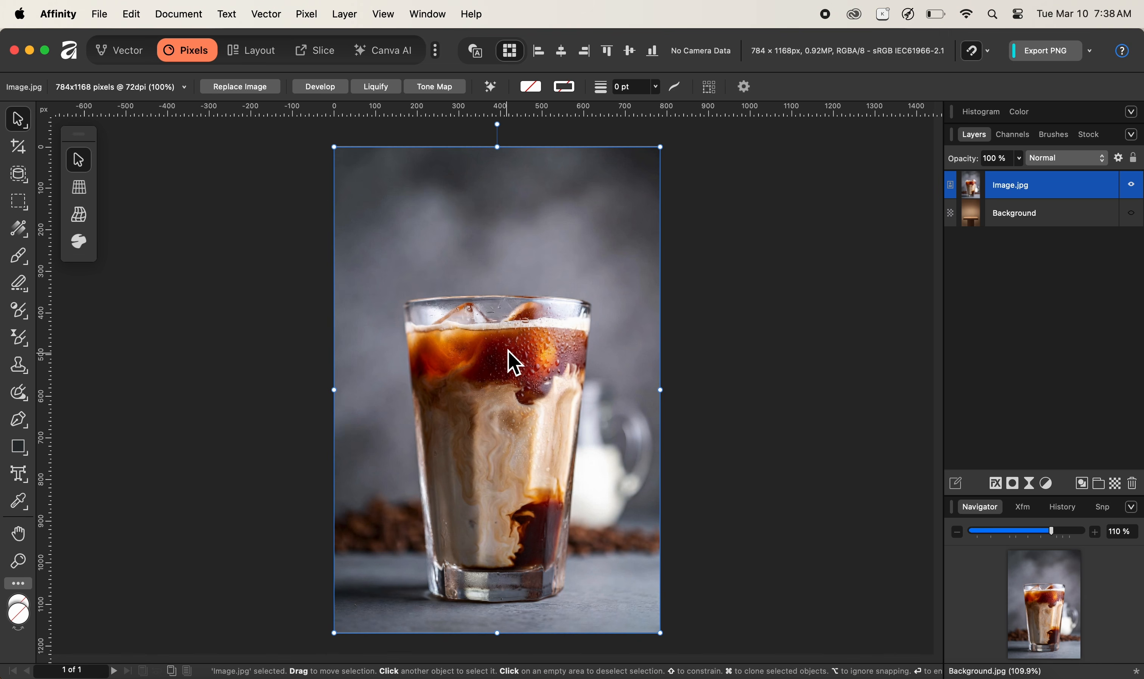
click(390, 59)
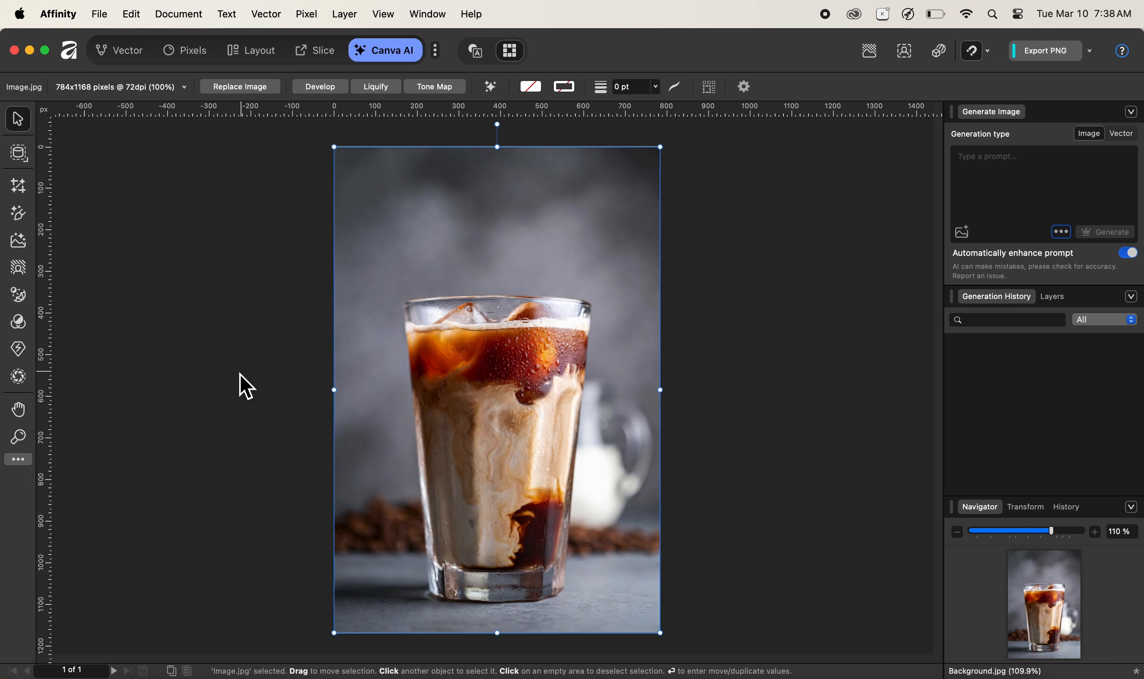
click(23, 382)
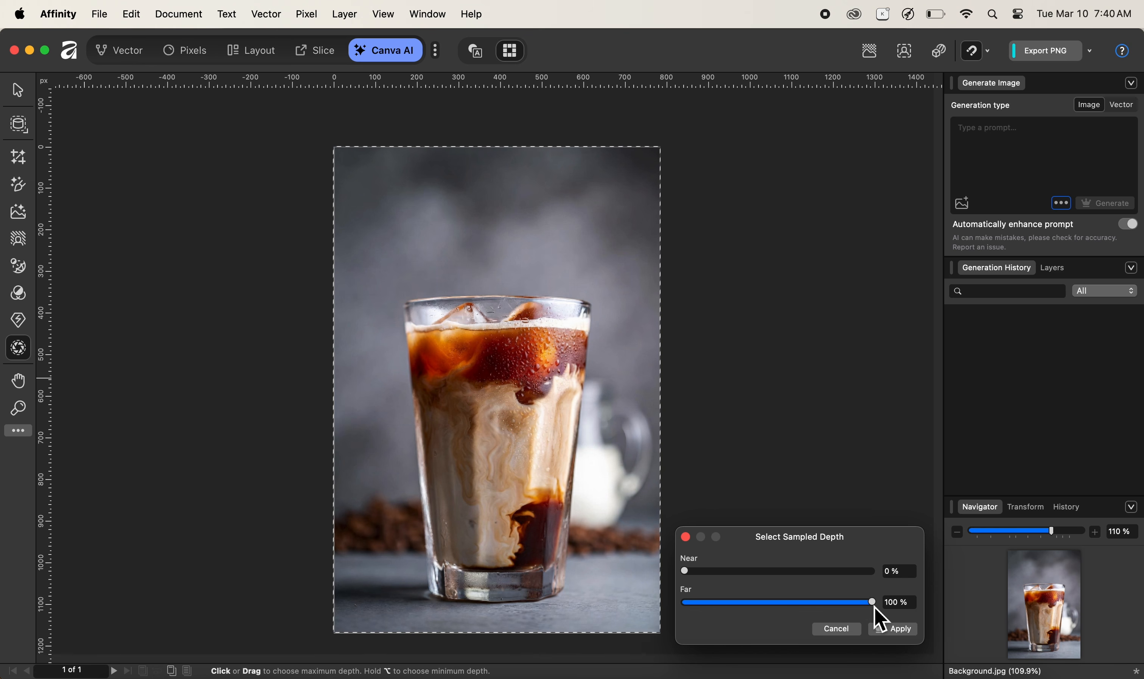
drag(869, 607, 765, 611)
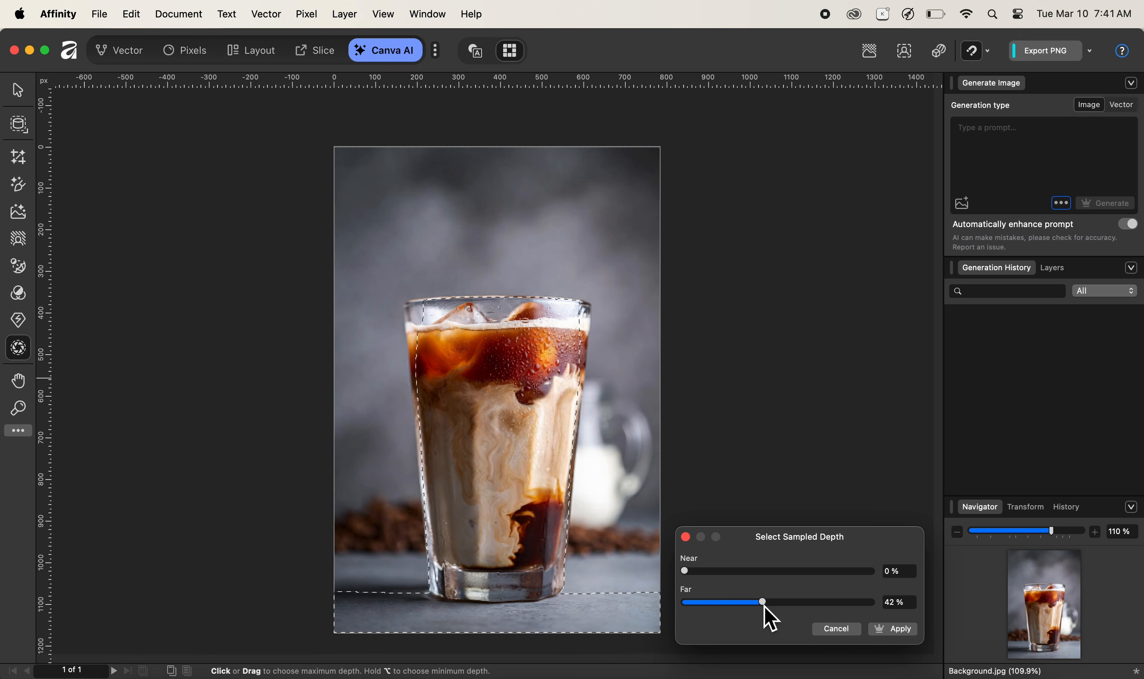
drag(764, 605, 777, 606)
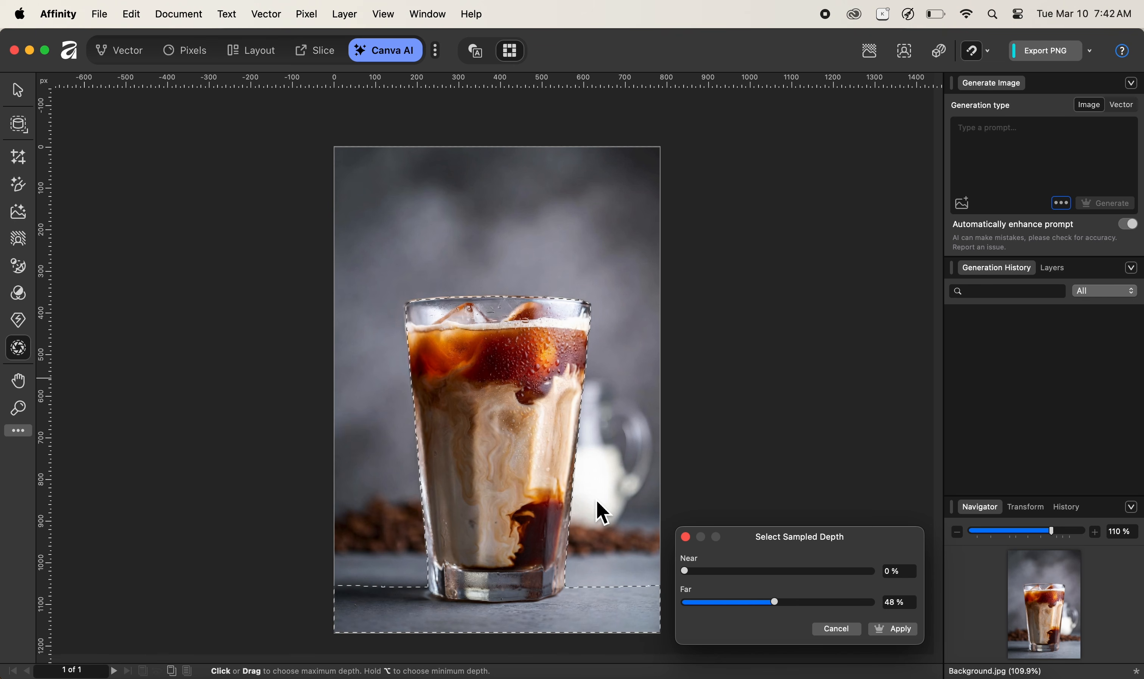
click(909, 635)
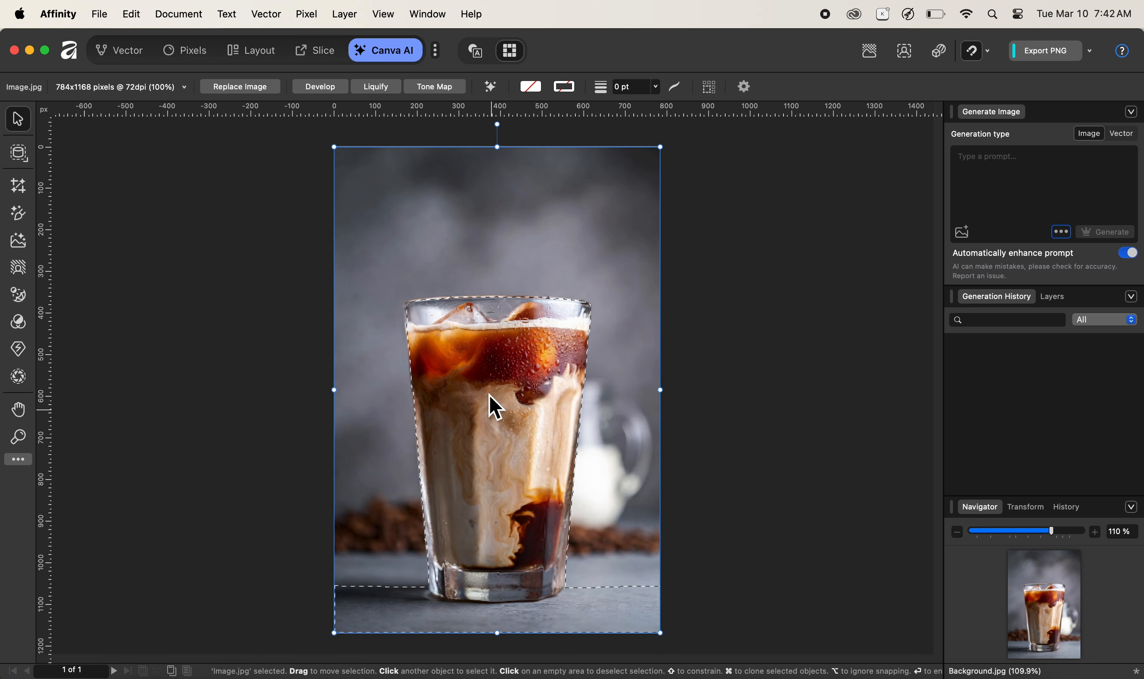
- Subtract the table surface around the glass base from the selection with the Selection Brush, then return the brush to add mode at 48.7 px
click(196, 60)
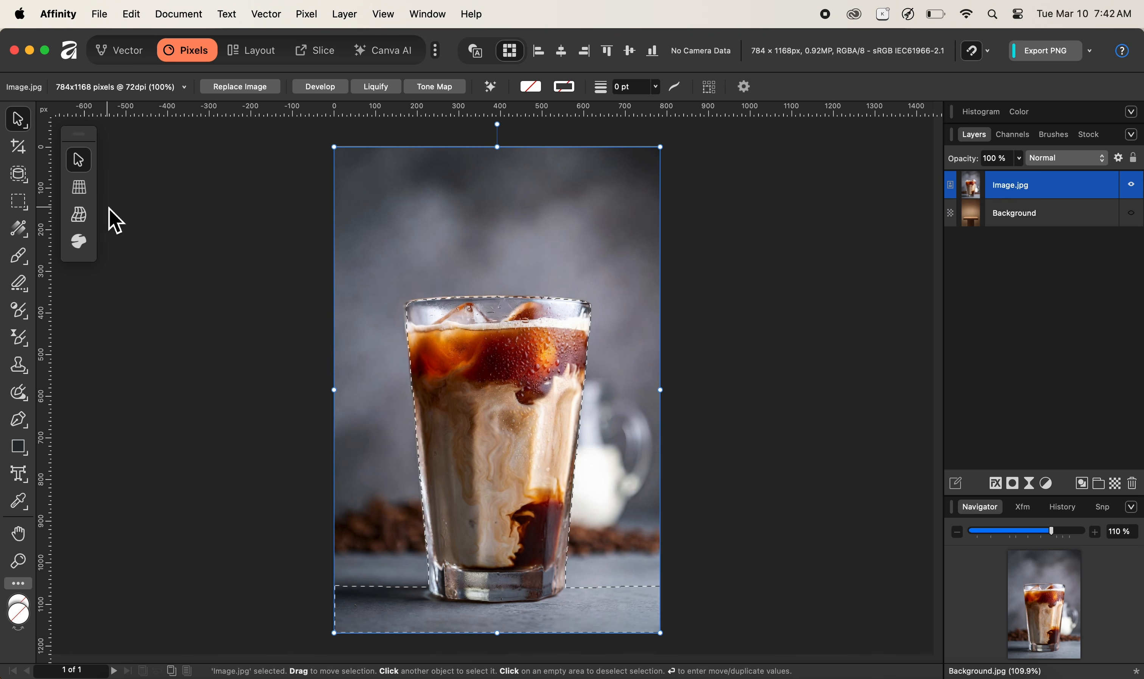
click(23, 182)
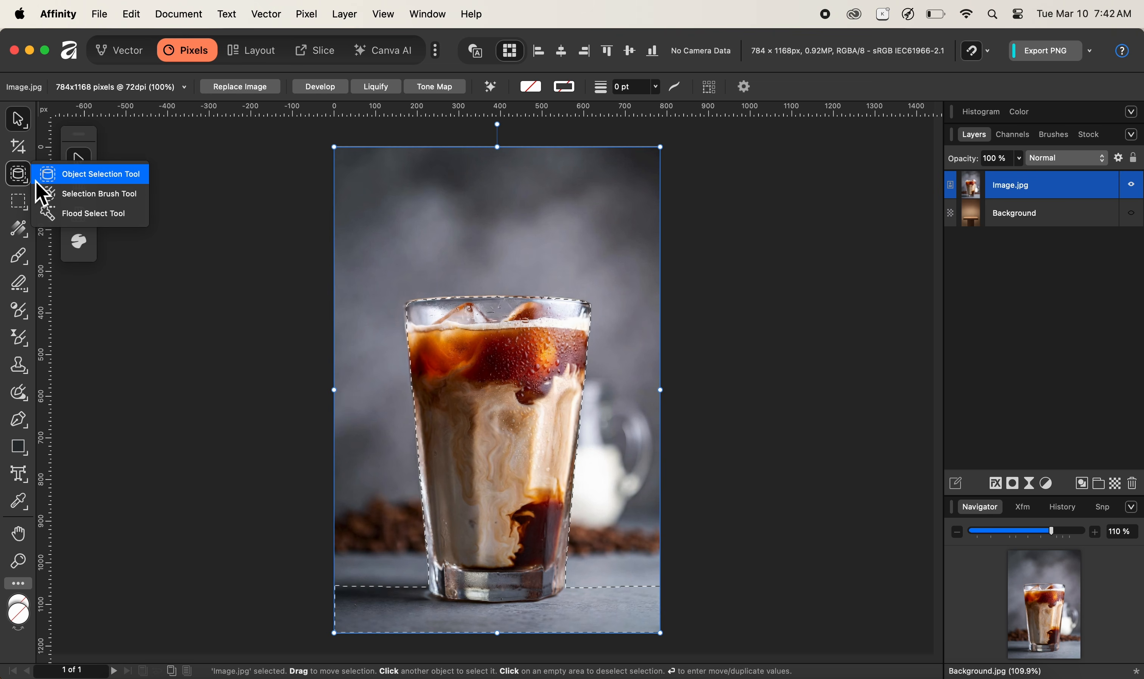
click(51, 195)
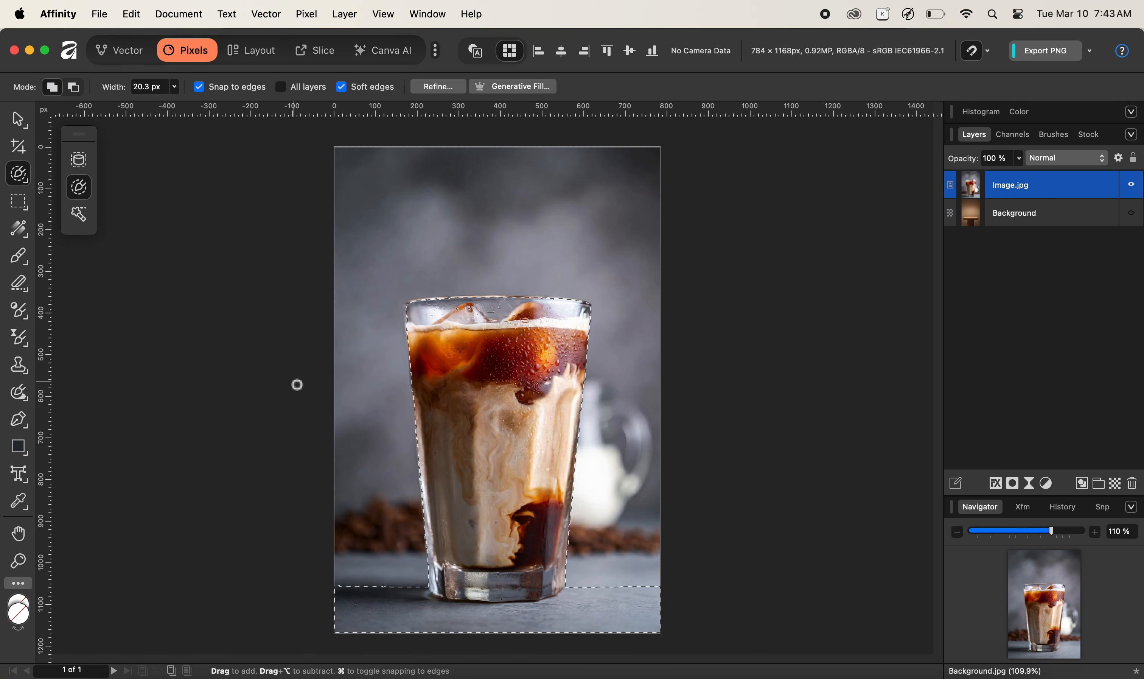
click(77, 90)
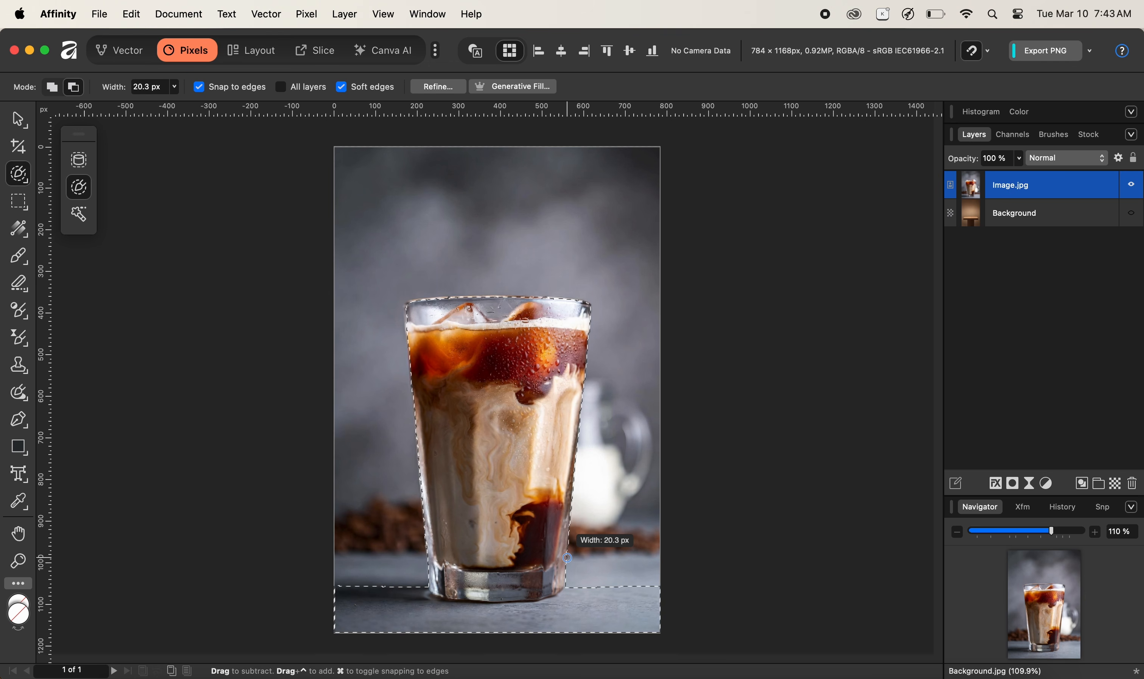
drag(567, 557, 626, 559)
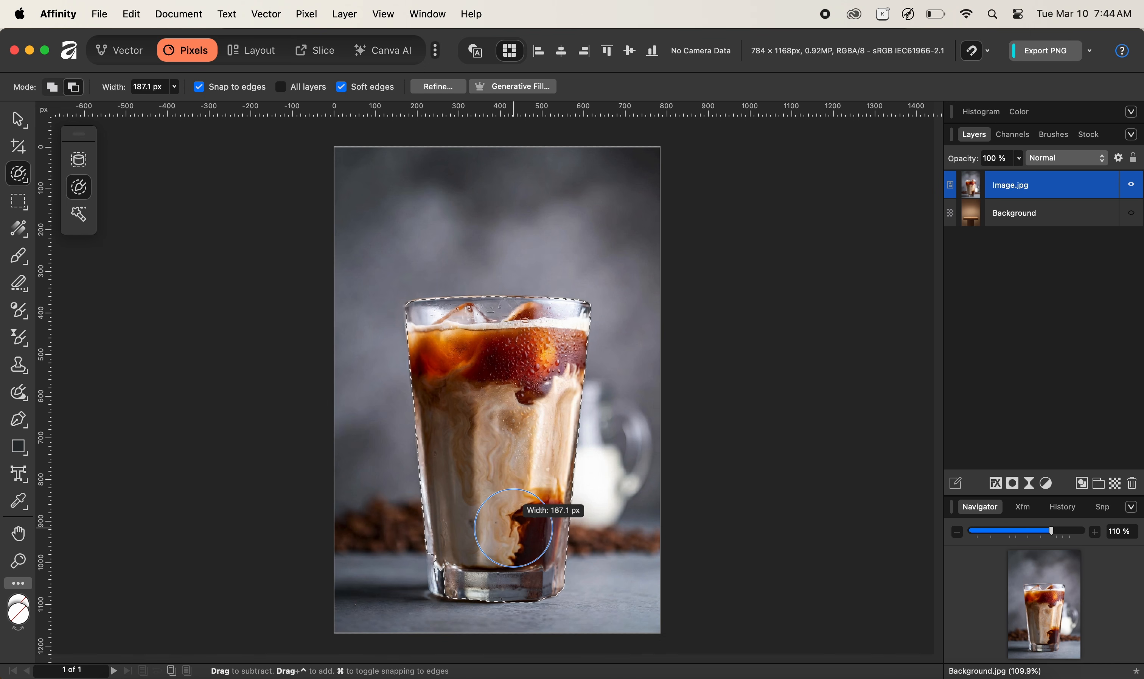
ctrl+alt+drag(510, 529, 466, 537)
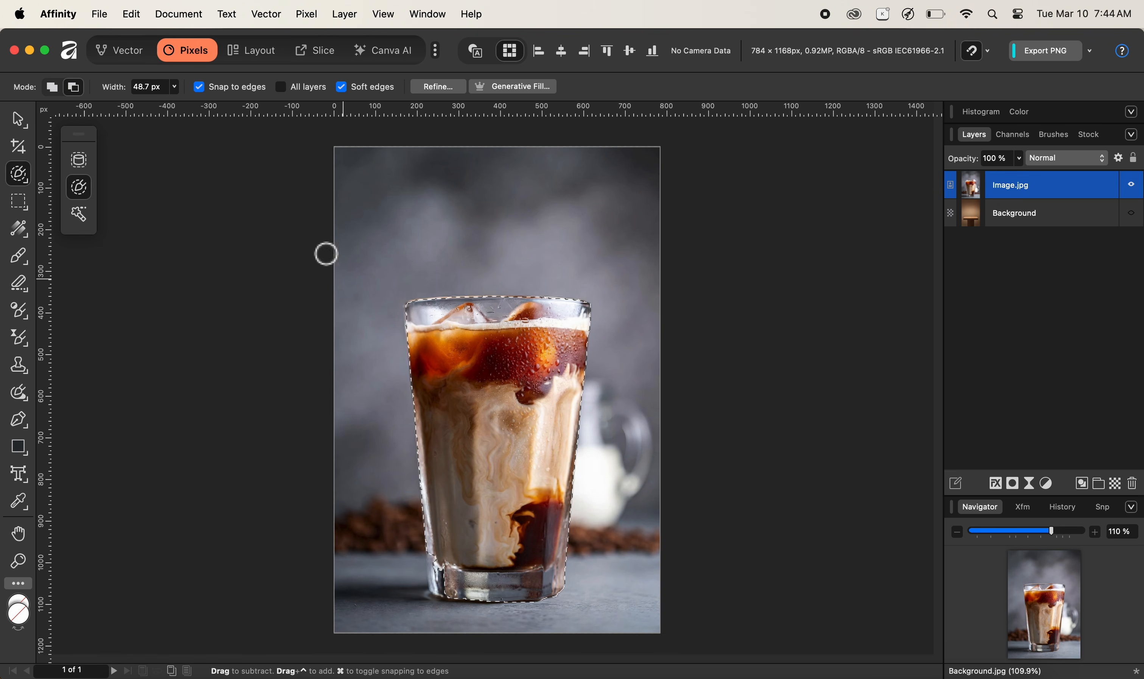
click(51, 88)
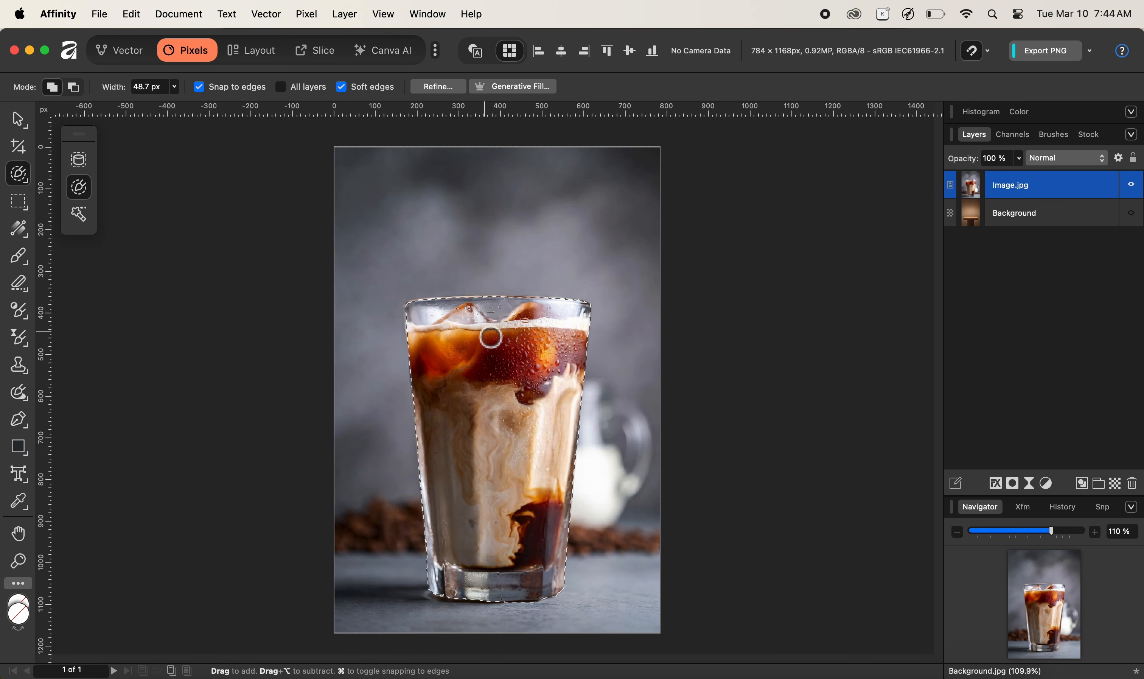
- Mask the Image.jpg layer to the glass selection and show the Background layer
click(1017, 486)
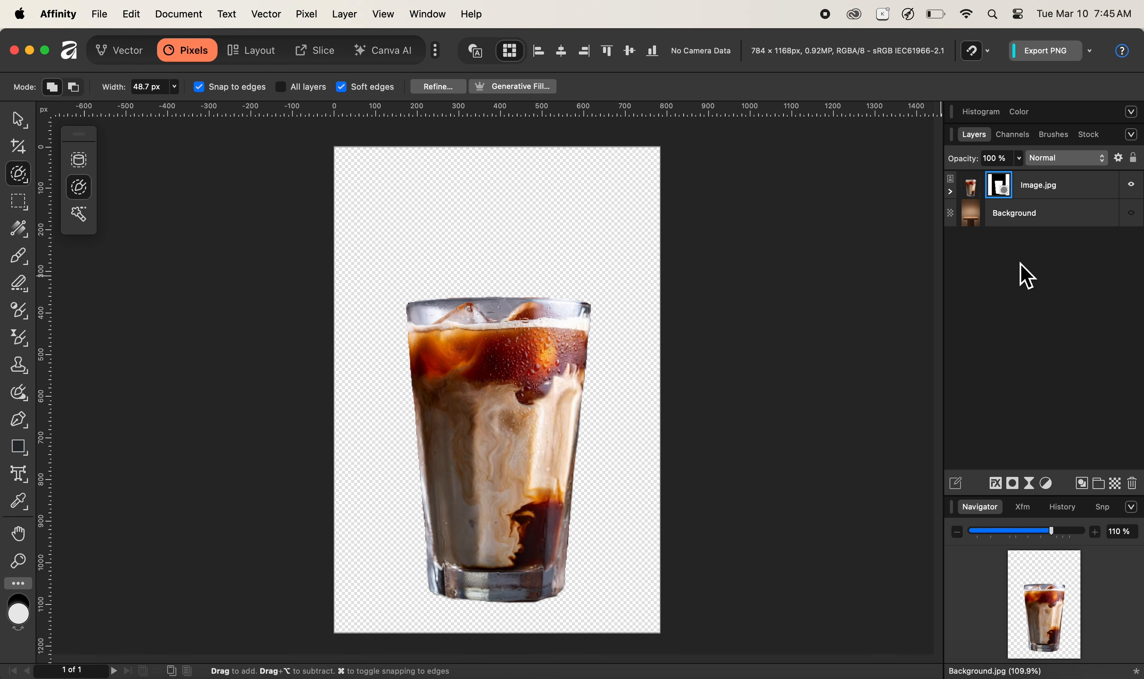
click(1131, 213)
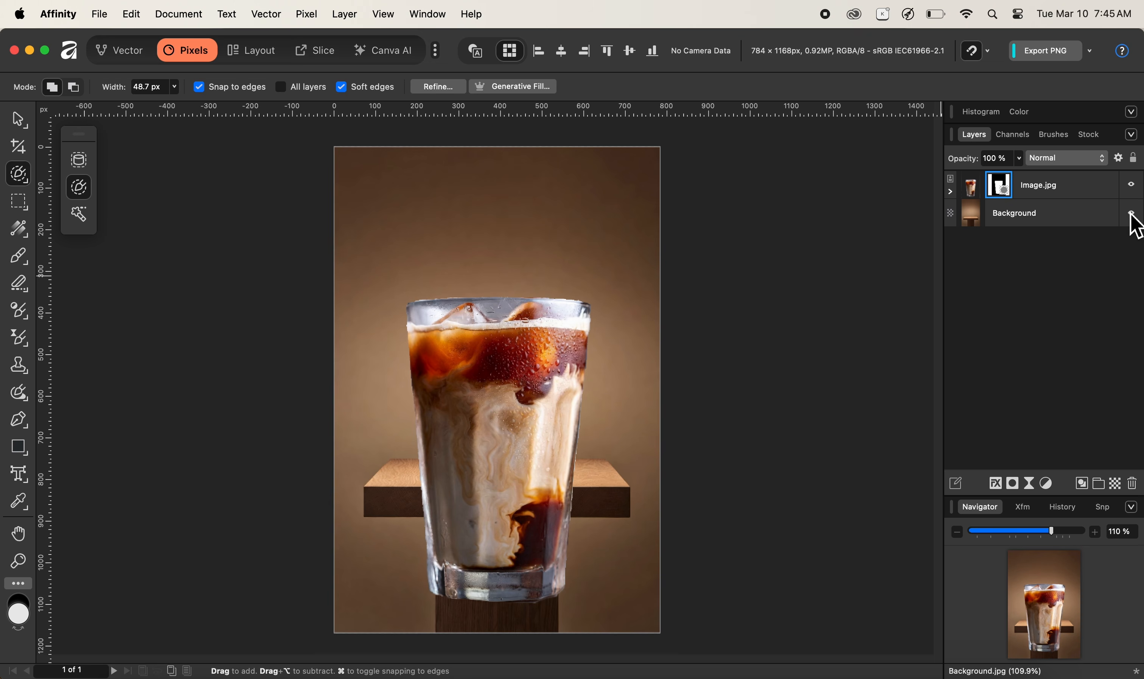
- Scale the masked glass layer down to about 28 % and stand it centred on the wooden tabletop
click(1083, 189)
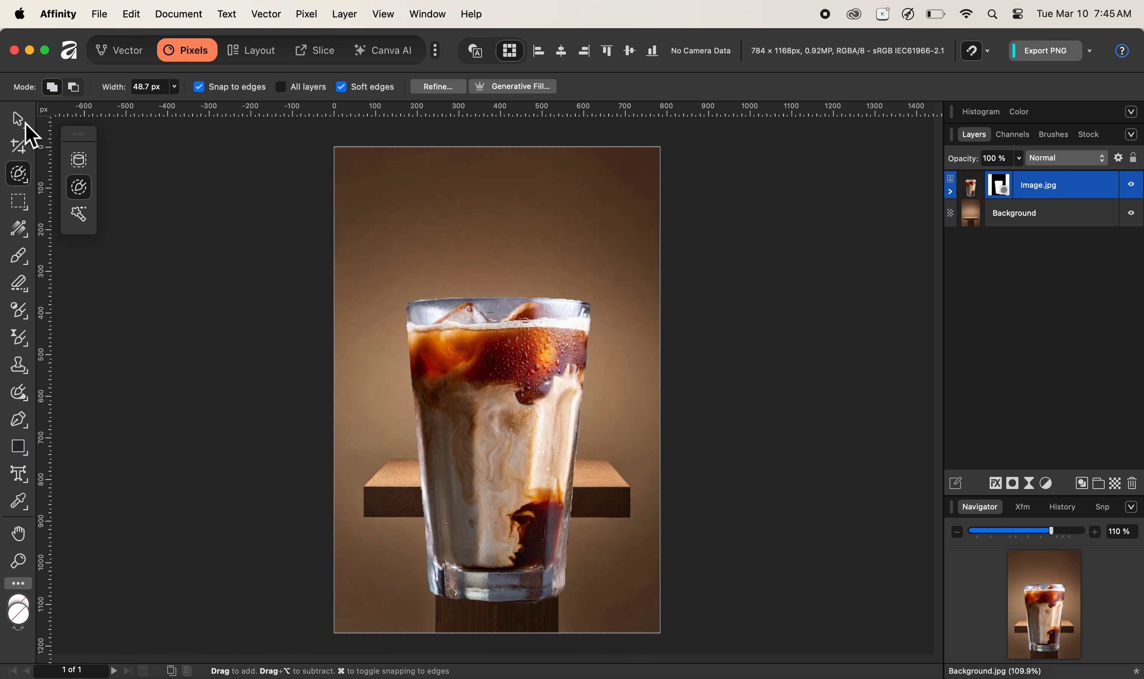
key(v)
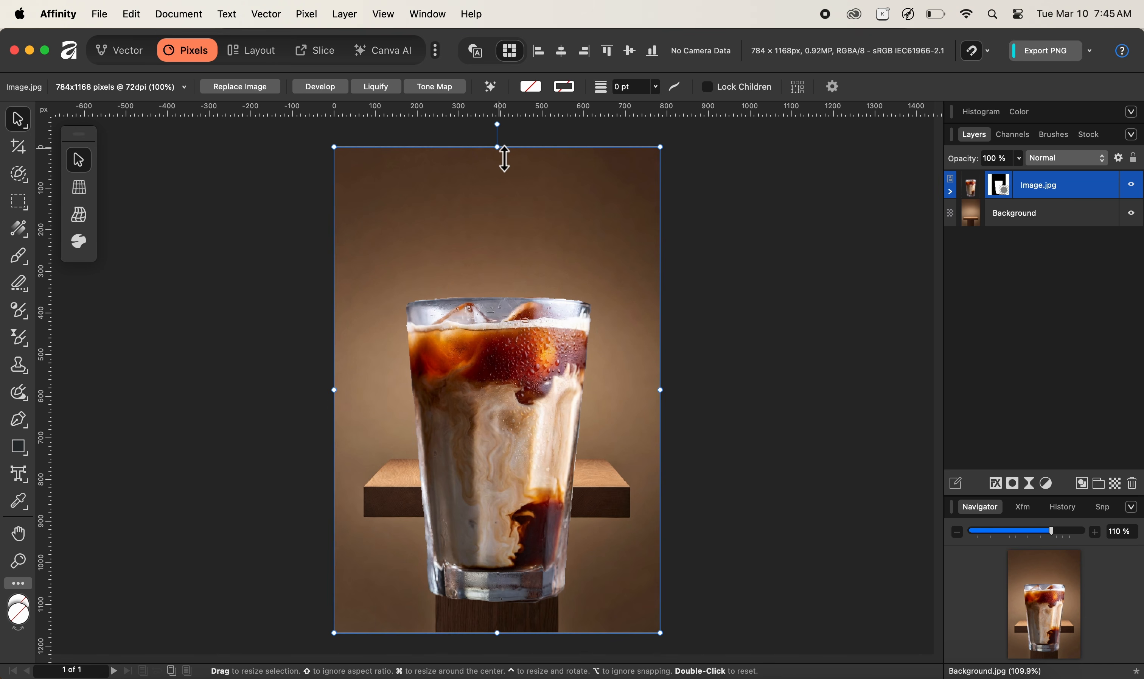
drag(505, 159, 501, 456)
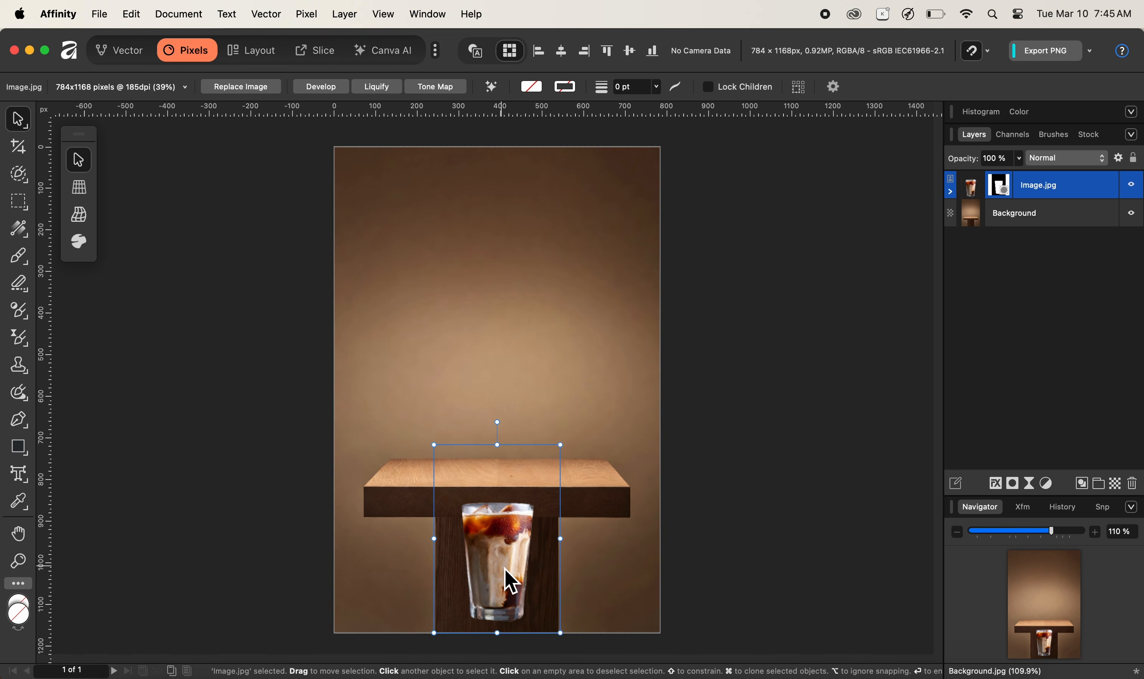
drag(506, 571, 501, 416)
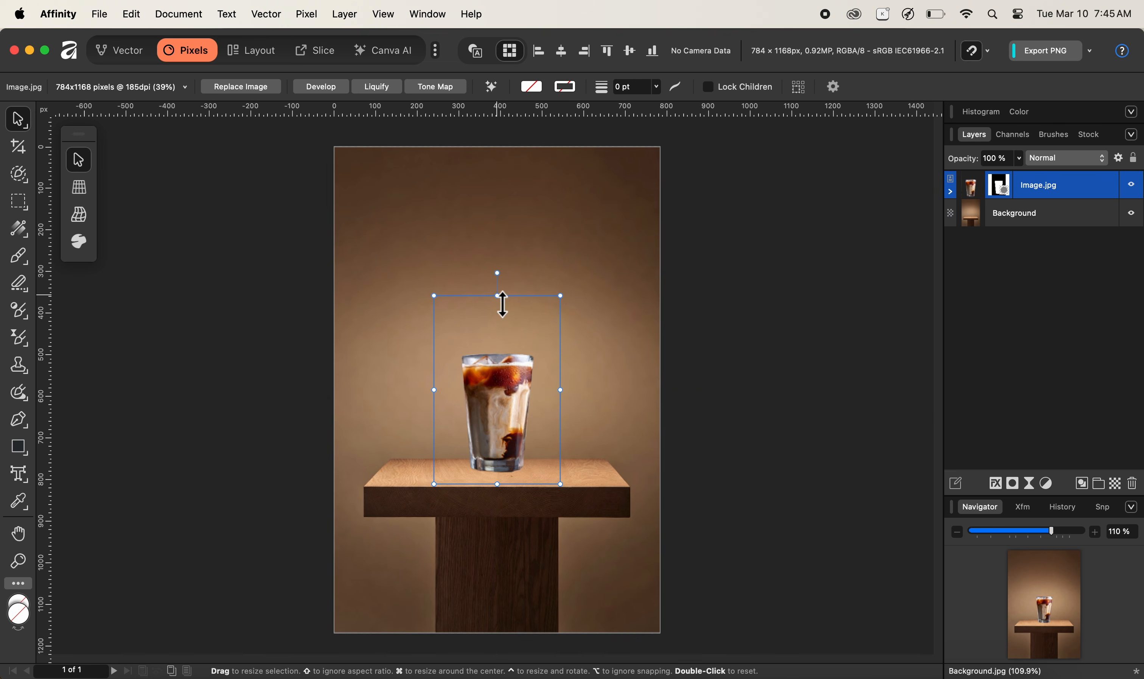
drag(501, 302, 504, 329)
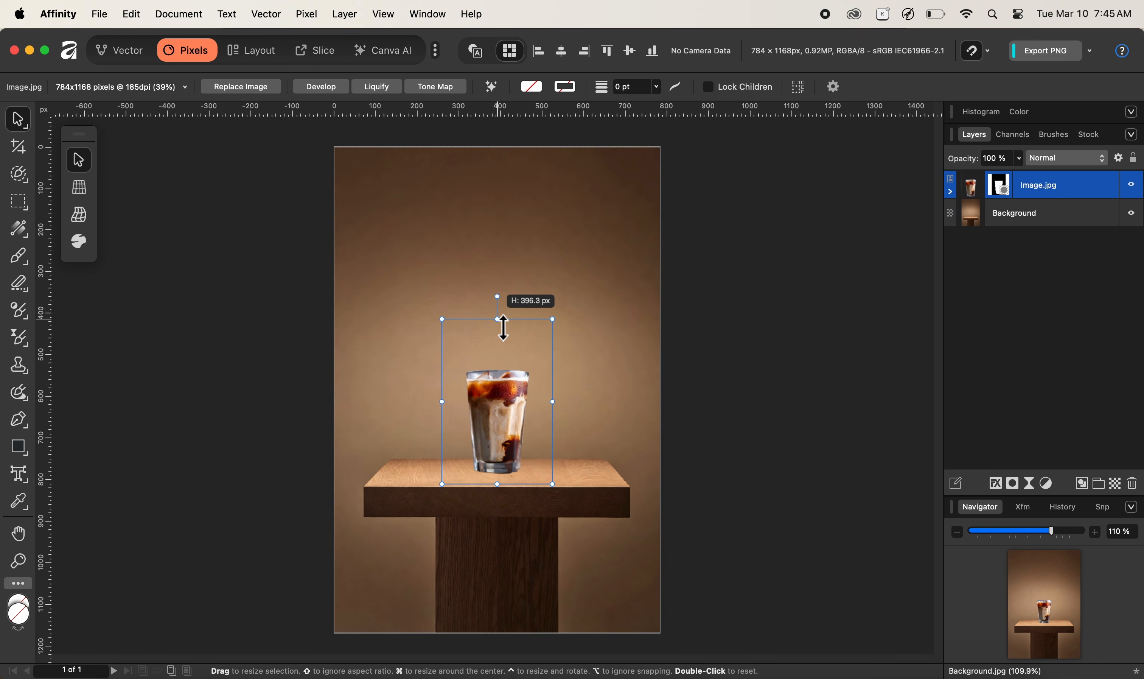
drag(503, 328, 505, 356)
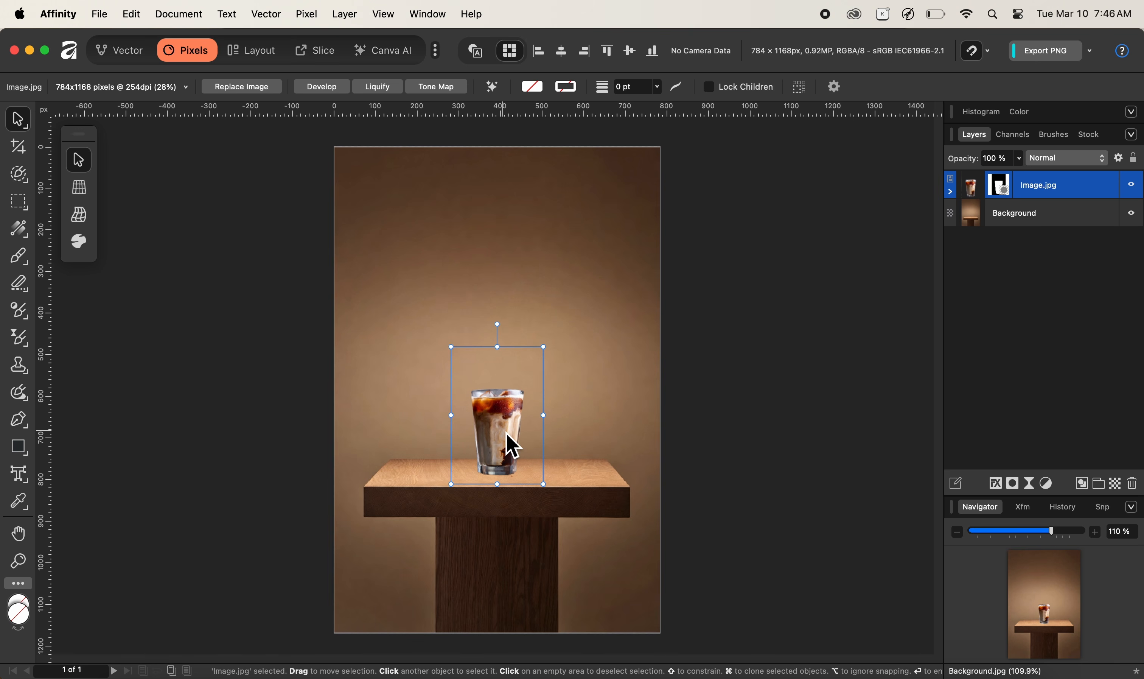
- In the glass layer's Blend Options, set the Blue source layer range to 97 % output at 0 % input and 92 % at 100 %
scroll(507, 436, up, 6)
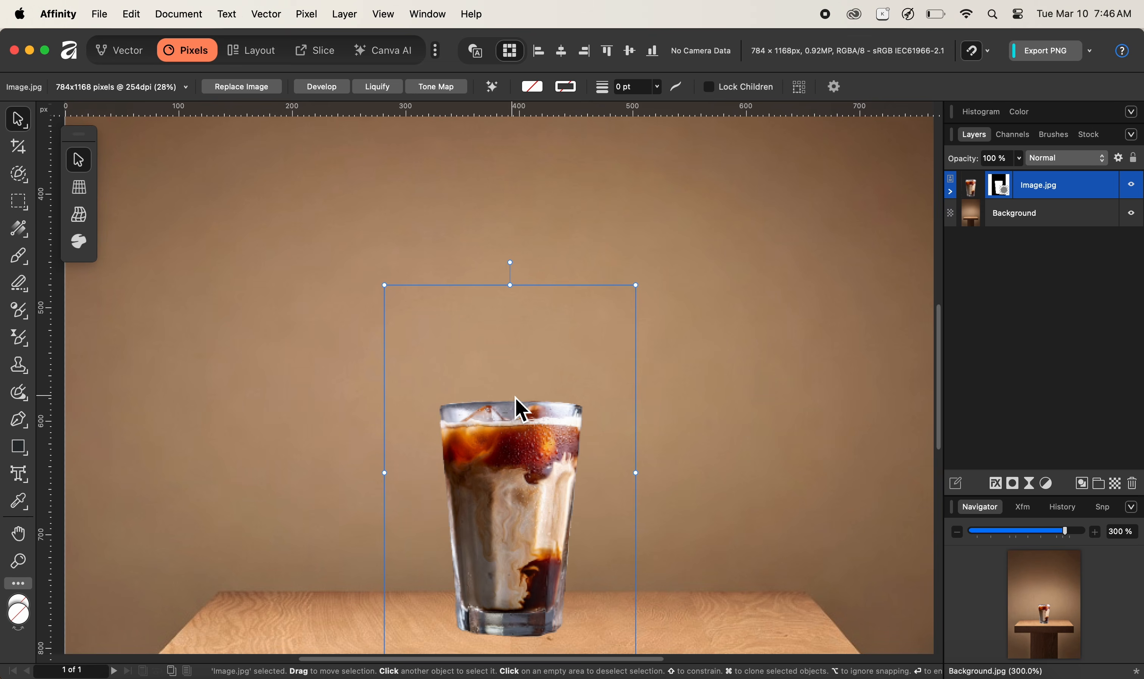
scroll(516, 398, down, 3)
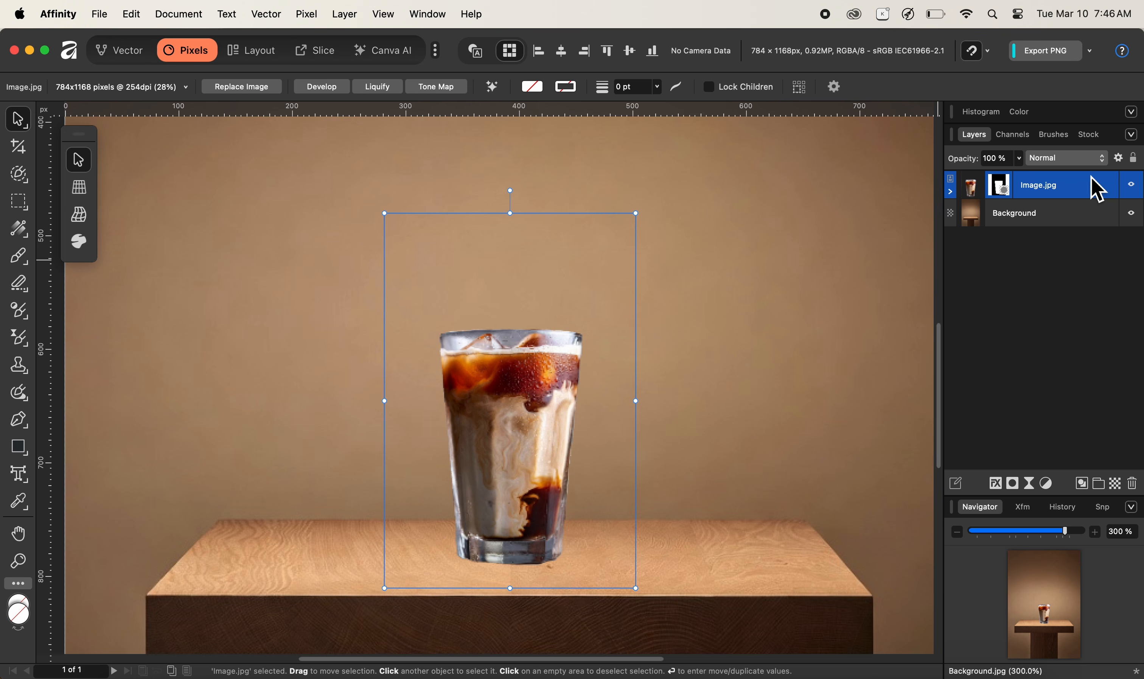
click(1120, 160)
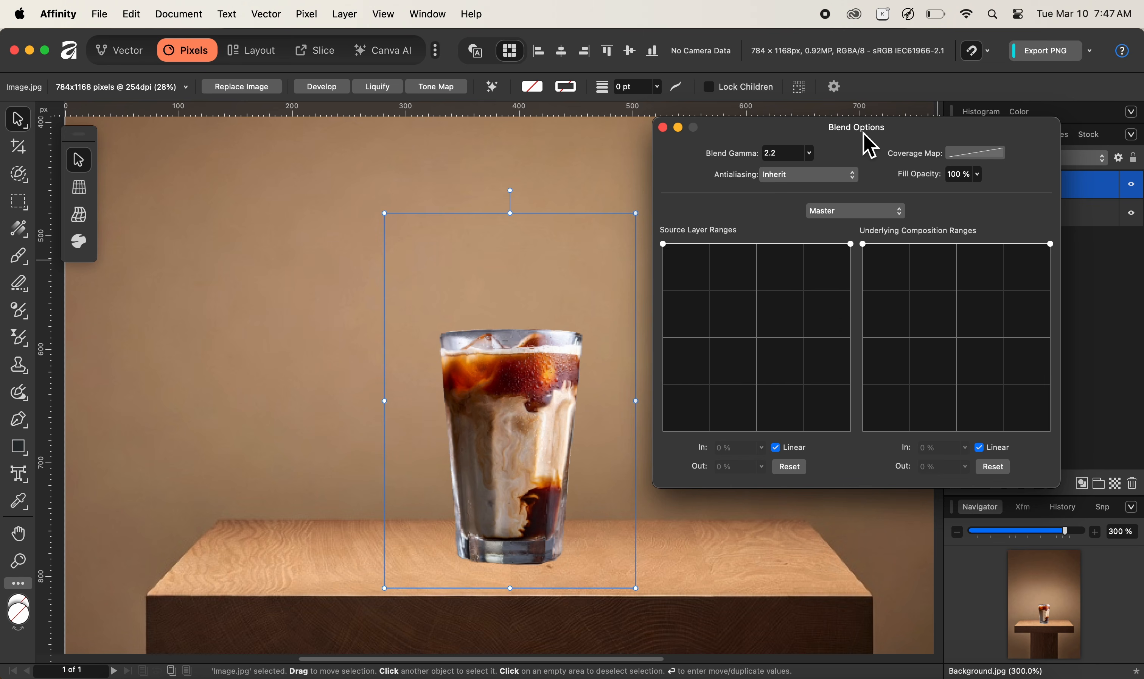
drag(864, 134, 925, 154)
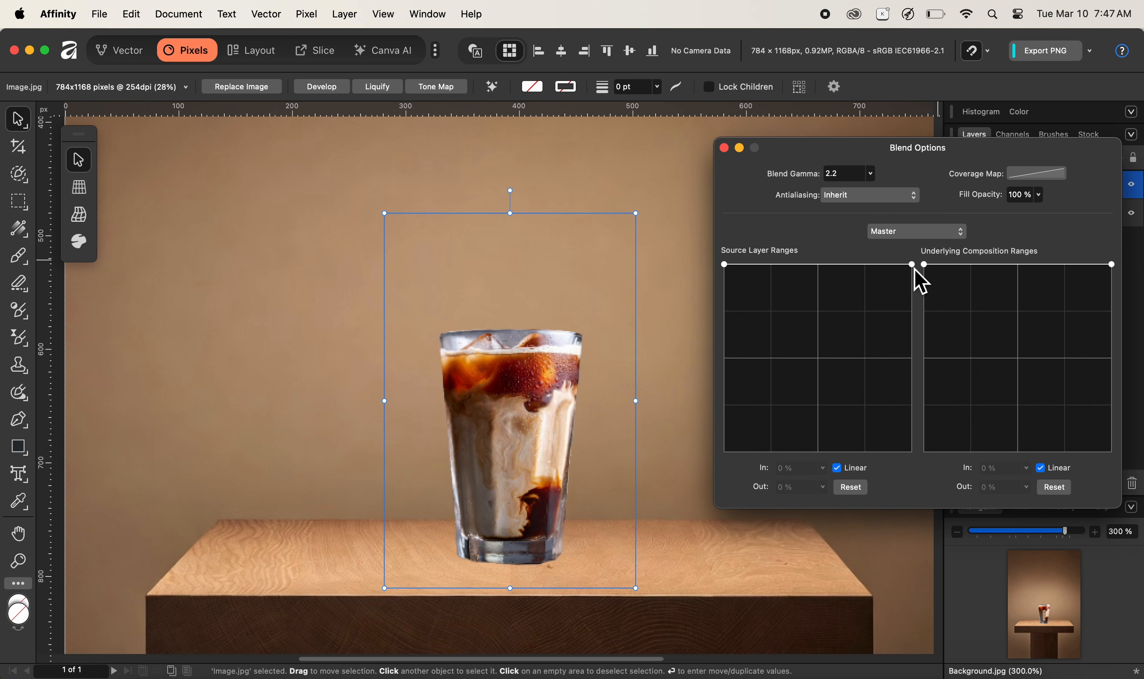
mouse_move(914, 269)
mouse_down()
mouse_move(920, 306)
mouse_move(934, 263)
mouse_up()
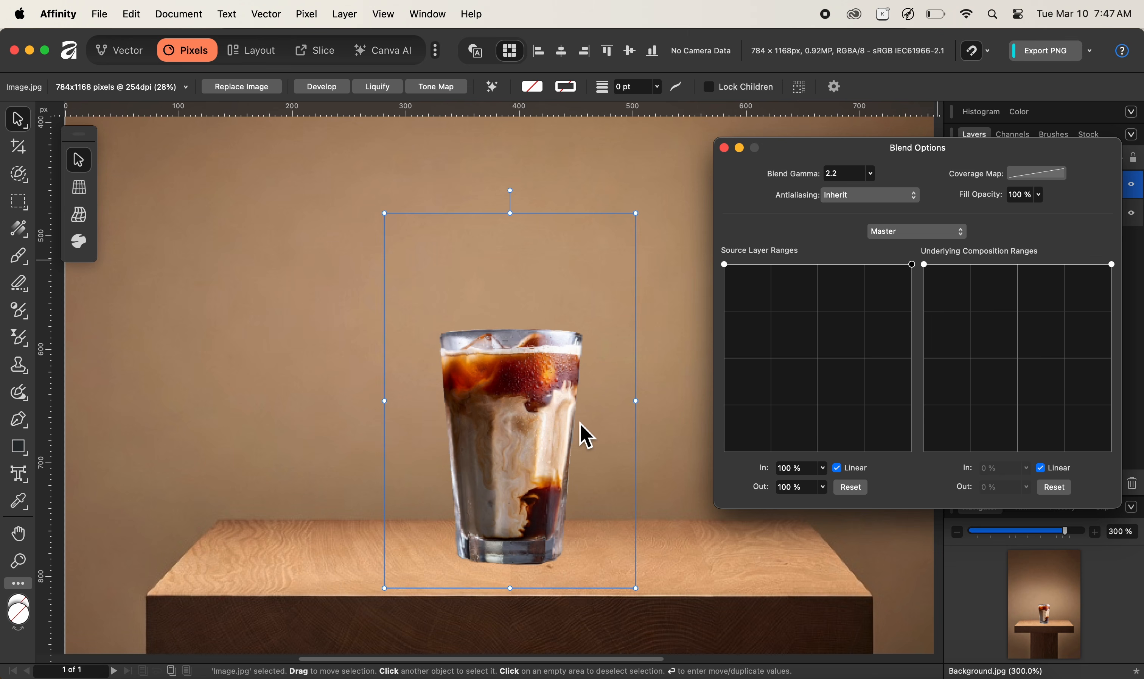
click(941, 233)
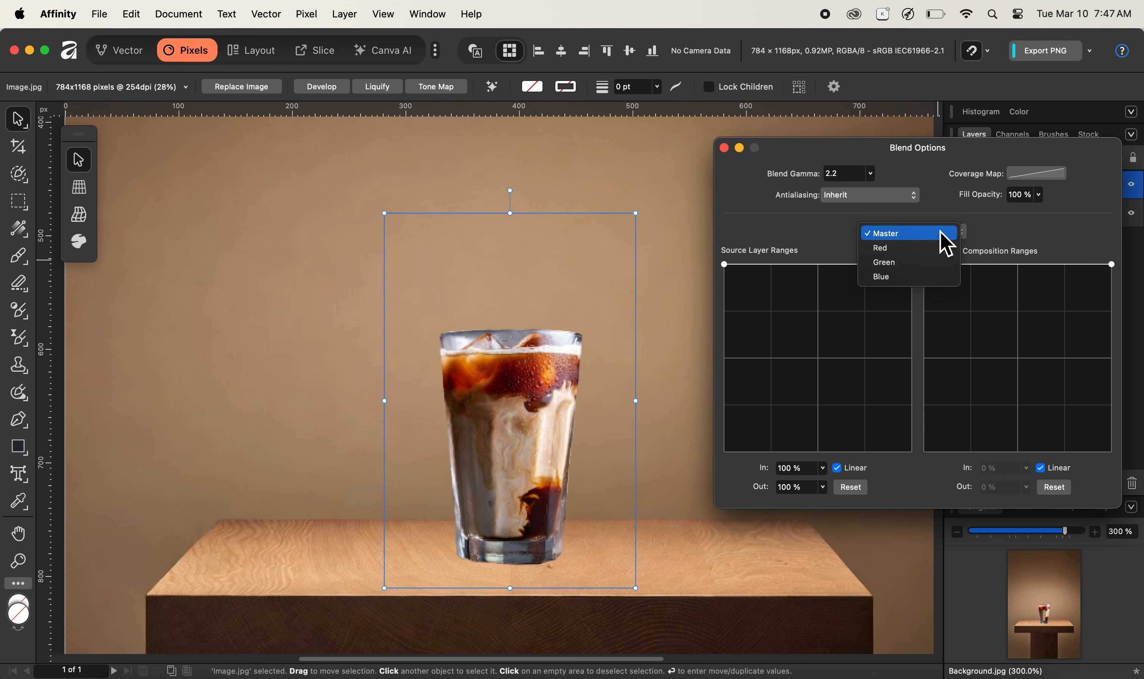
click(911, 278)
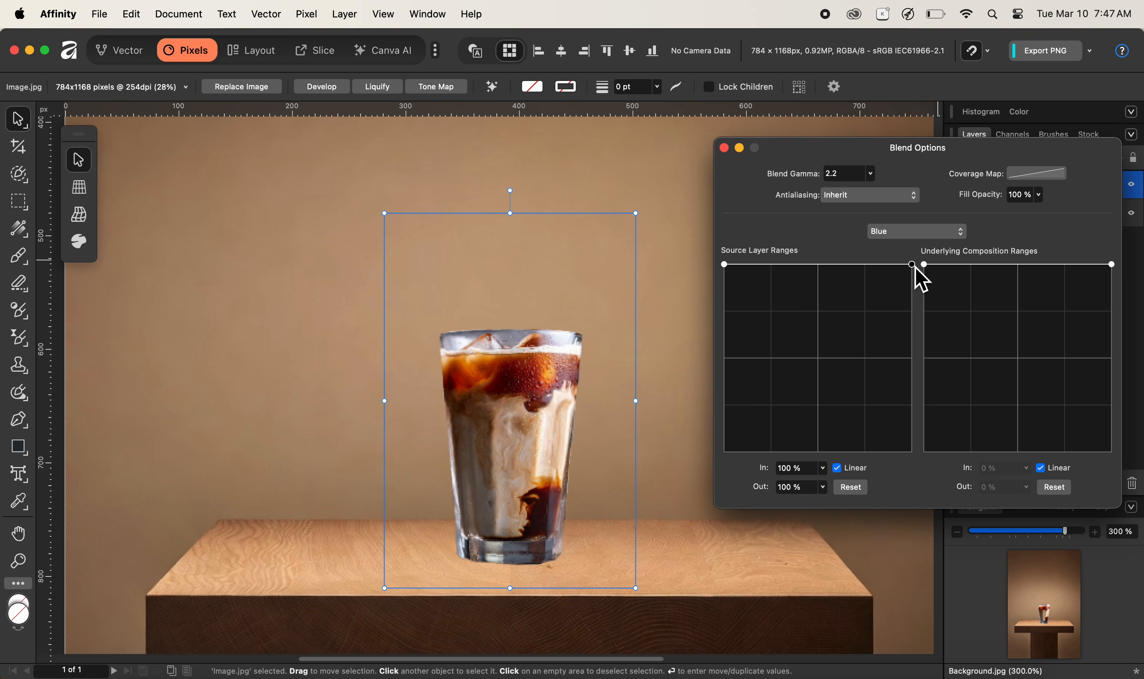
mouse_move(916, 271)
mouse_down()
mouse_move(923, 303)
mouse_move(929, 282)
mouse_up()
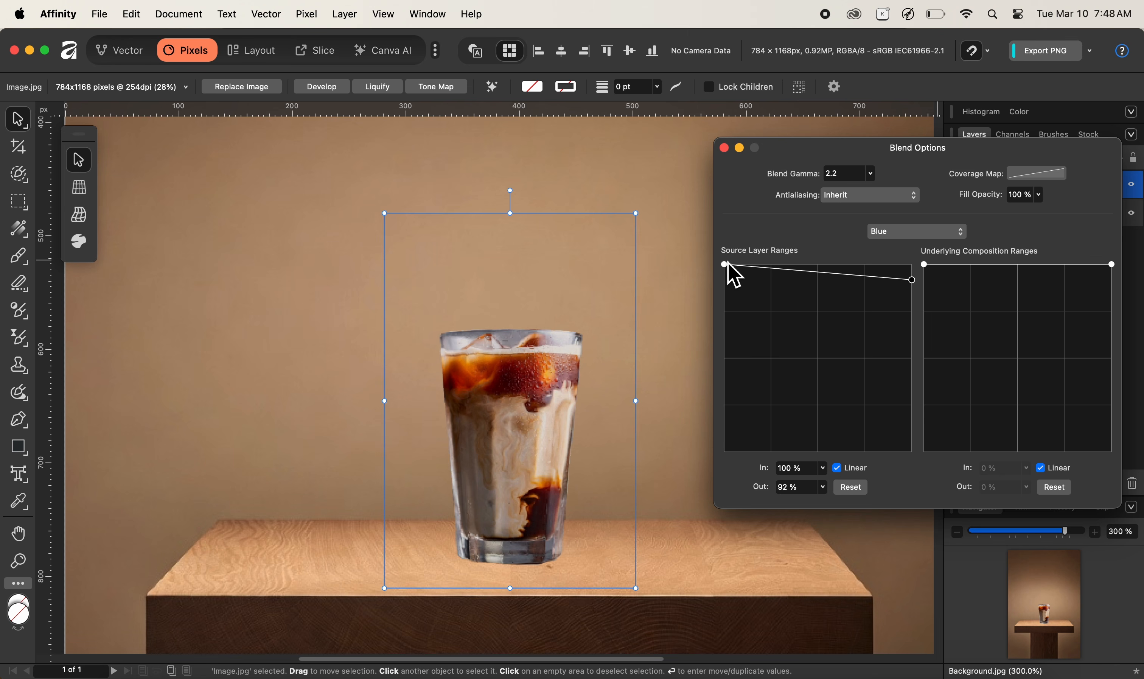
mouse_move(727, 267)
mouse_down()
mouse_move(724, 302)
mouse_move(725, 271)
mouse_up()
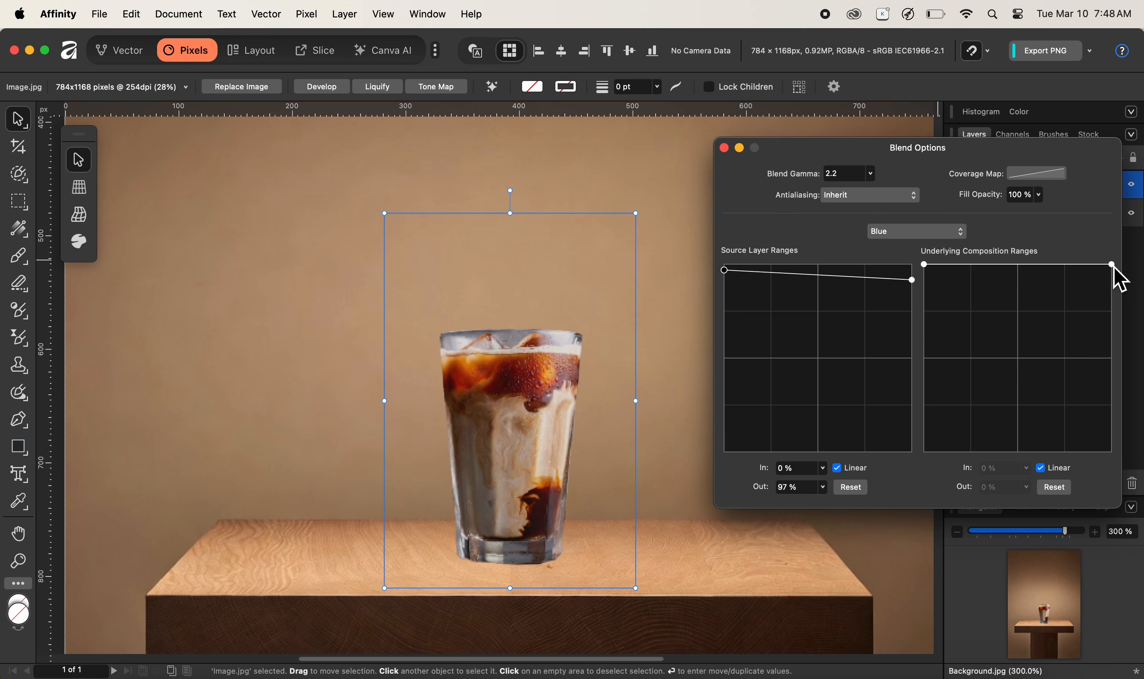
- Lower the Blue underlying composition range to 65 % output at 100 % input, with a midpoint of 82 % at 50 % input
drag(1113, 269, 1124, 331)
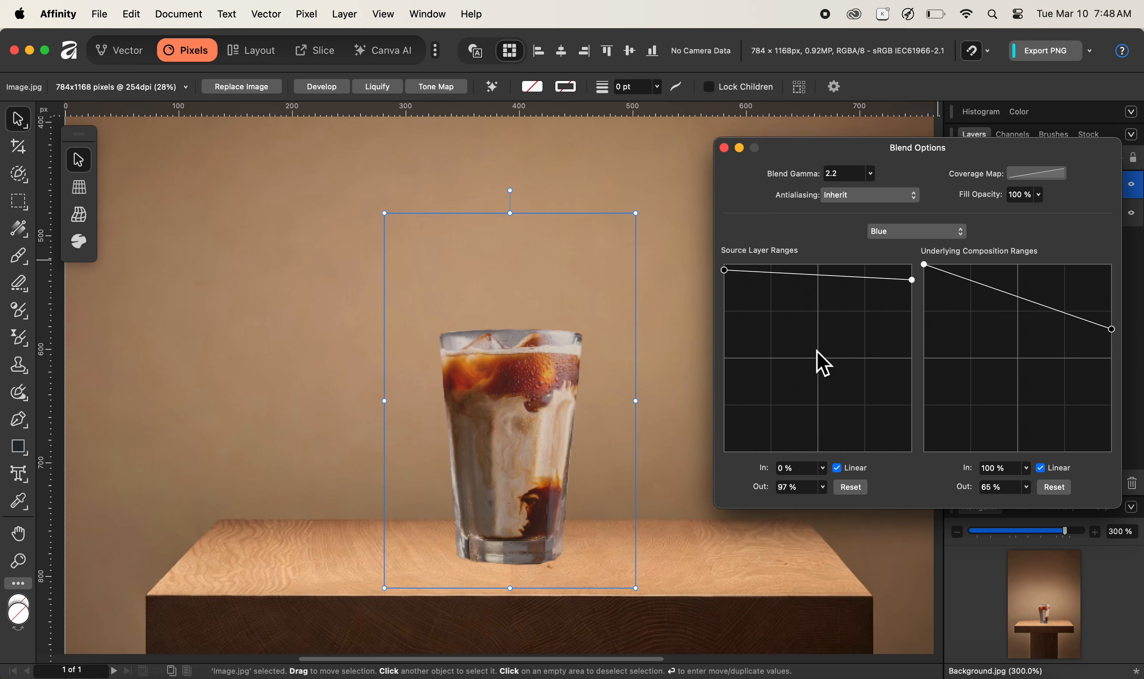
click(1019, 297)
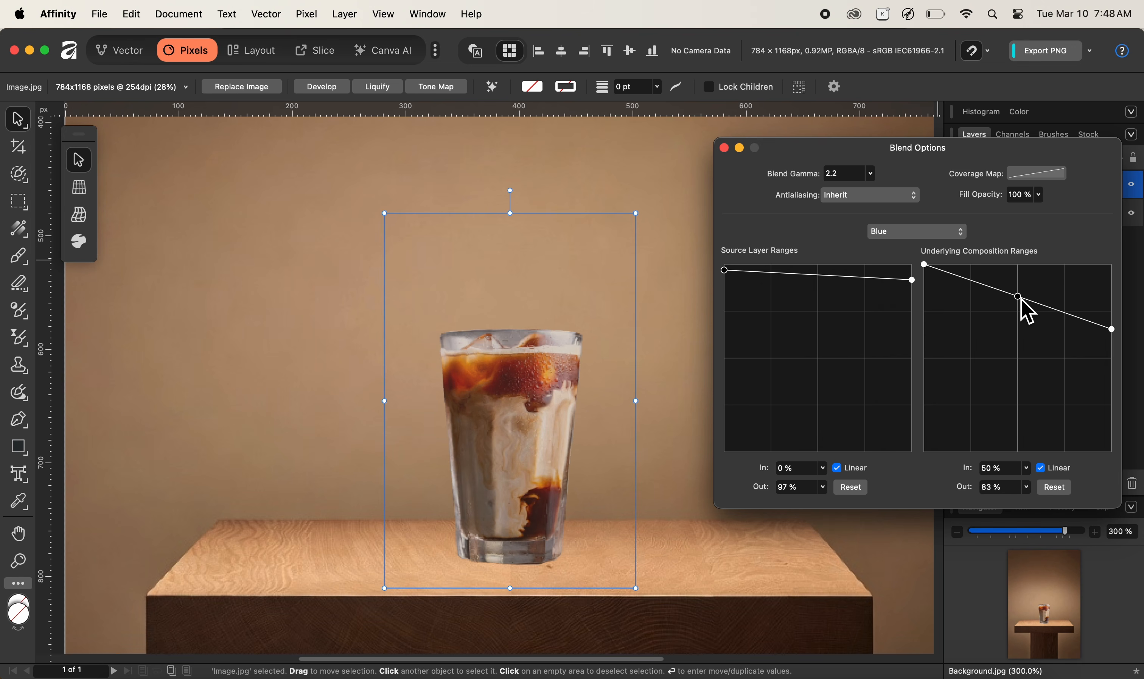
drag(1020, 299, 1022, 298)
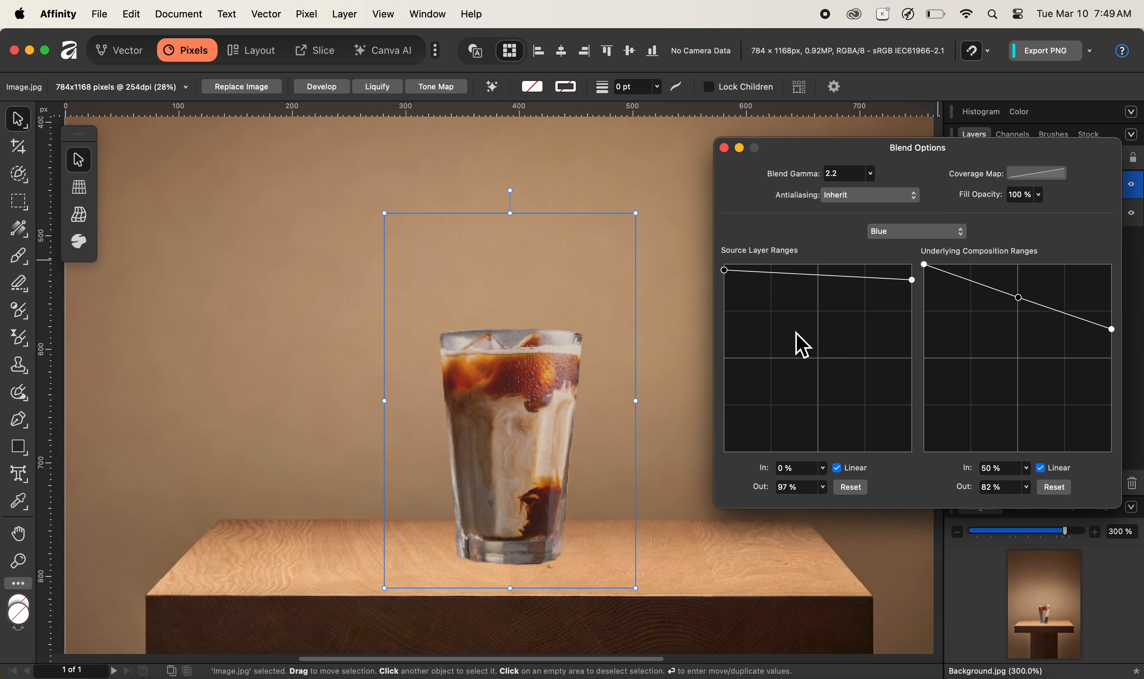
click(723, 148)
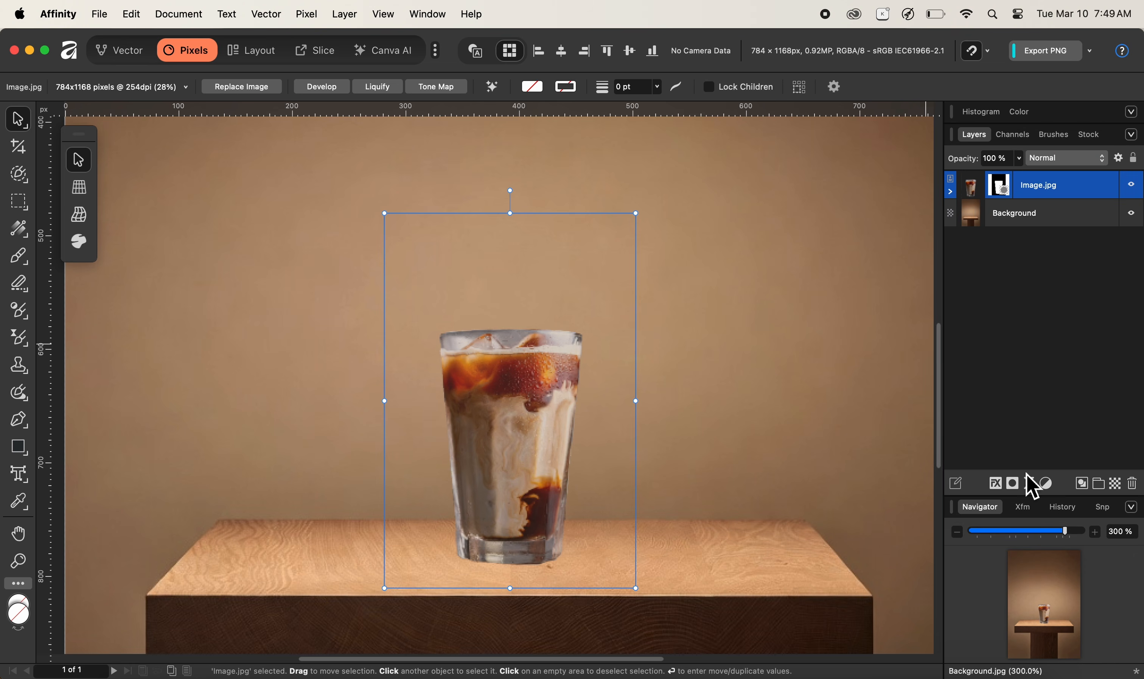
- Add a Curves adjustment above the Image.jpg layer
click(1048, 487)
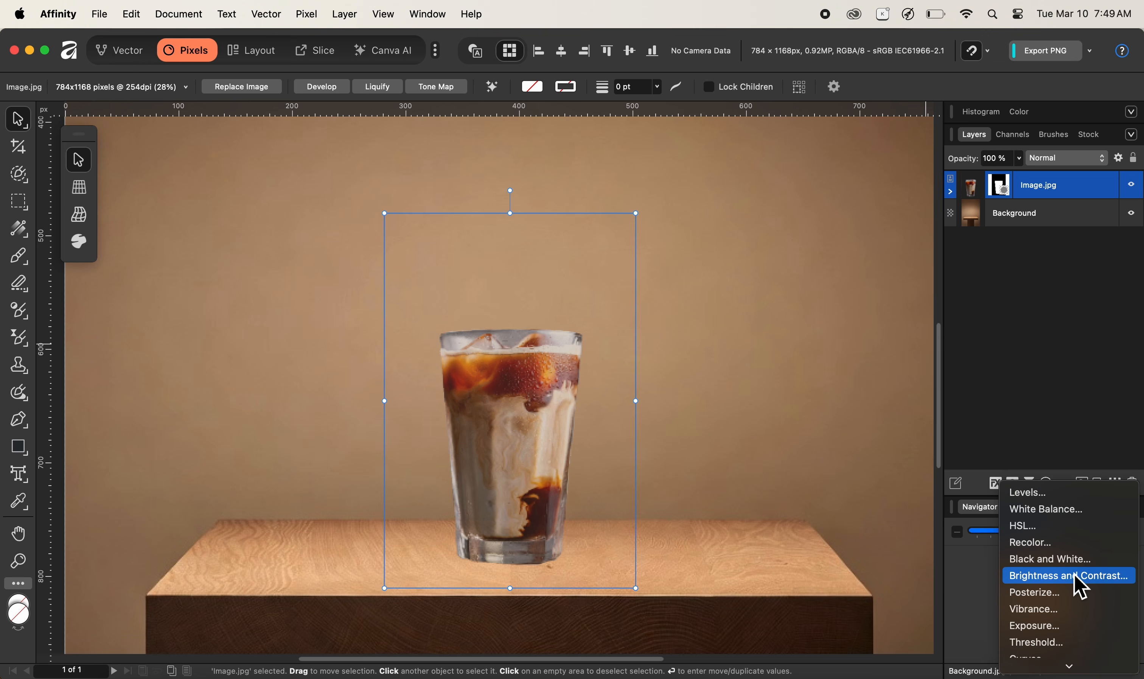
scroll(1077, 586, down, 3)
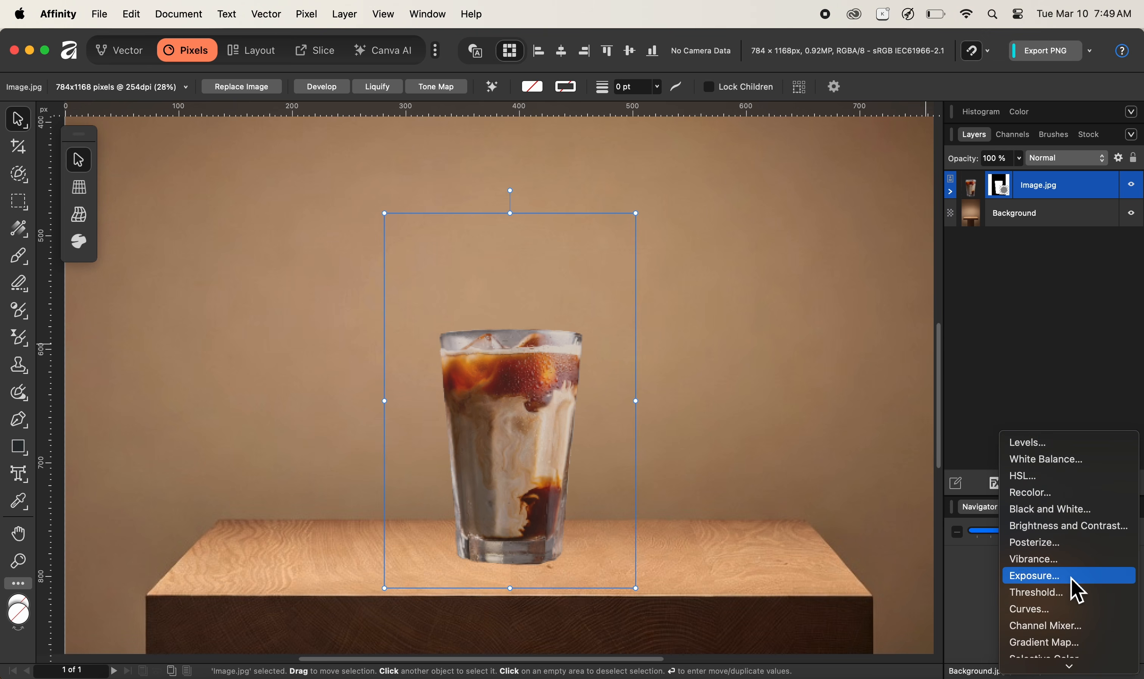
click(1044, 612)
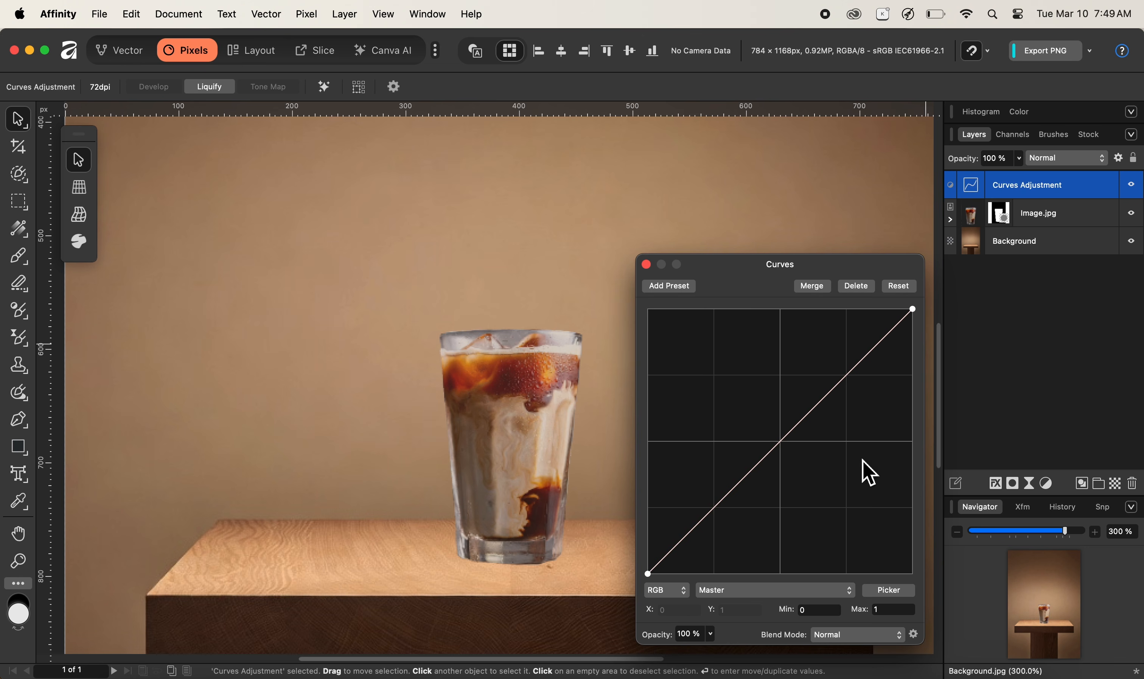
drag(780, 267, 824, 182)
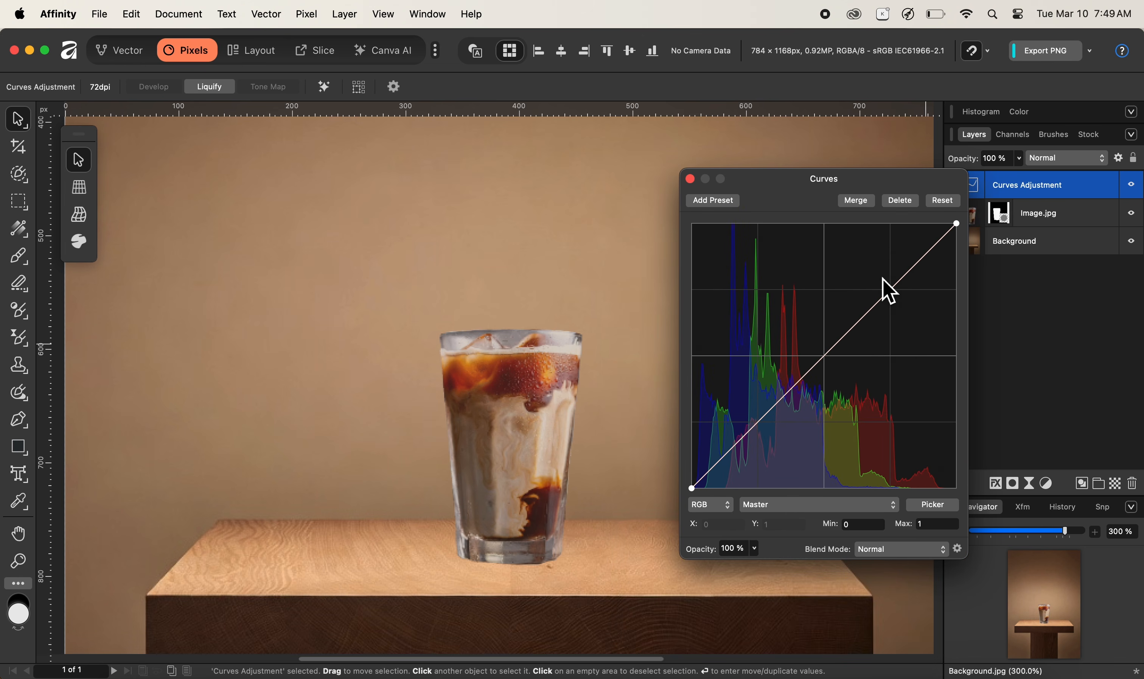
- Lower the Blue channel curve's midpoint to X 0.525, Y 0.468, and nest the Curves adjustment inside the Image.jpg layer
click(827, 506)
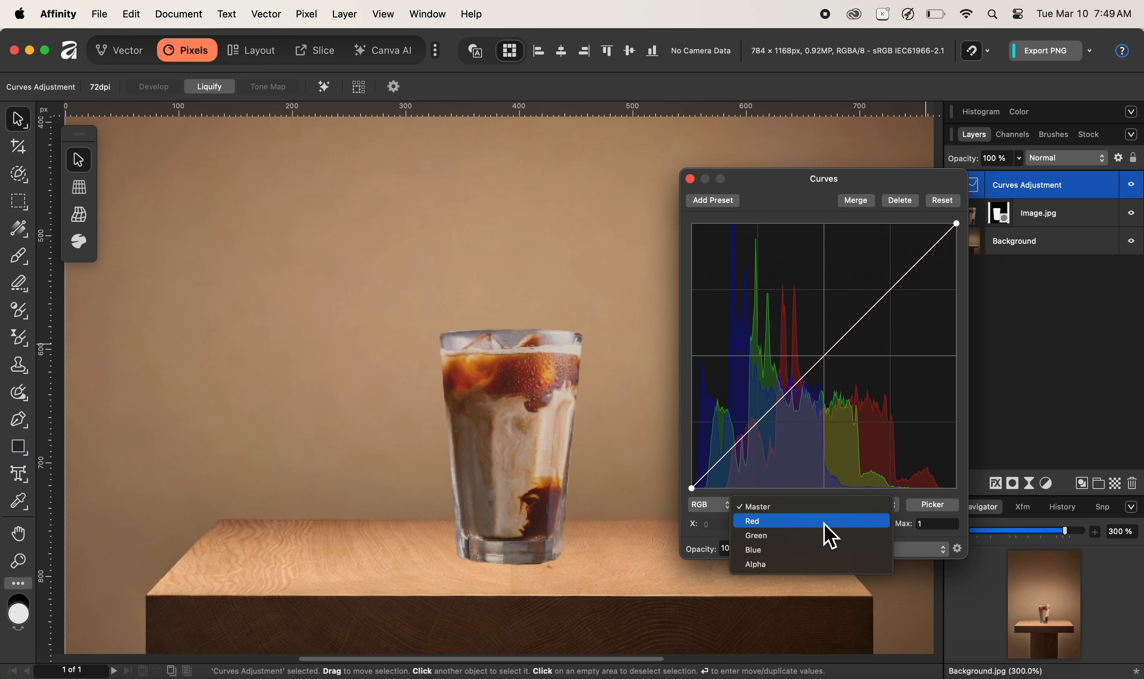
click(819, 548)
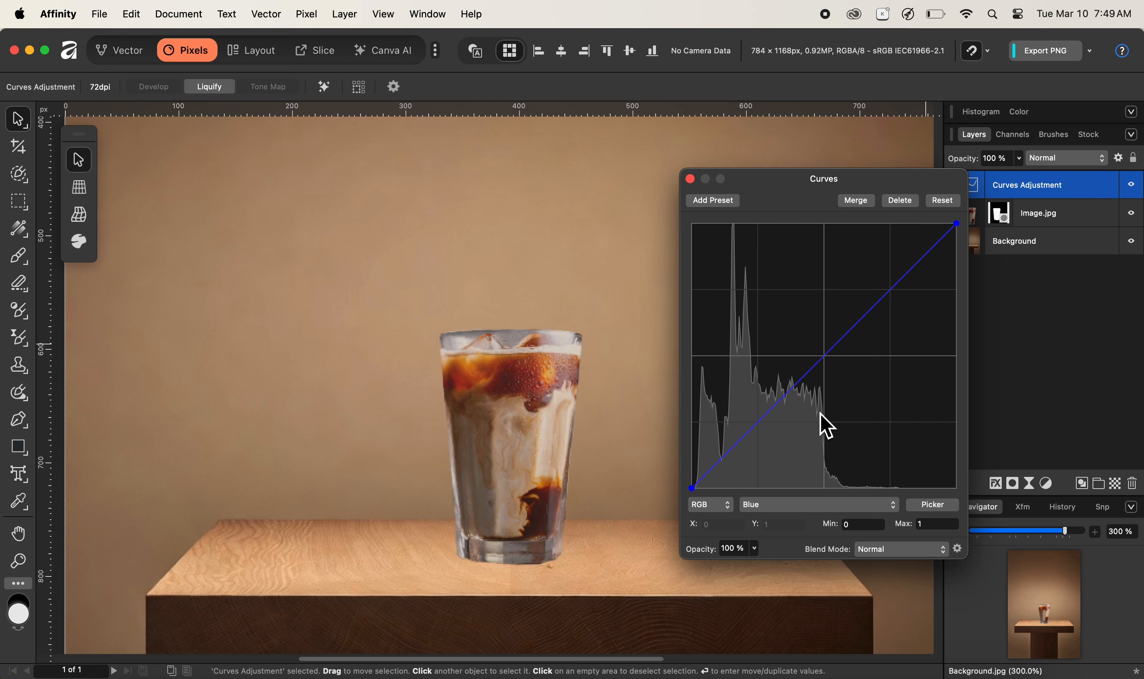
click(828, 360)
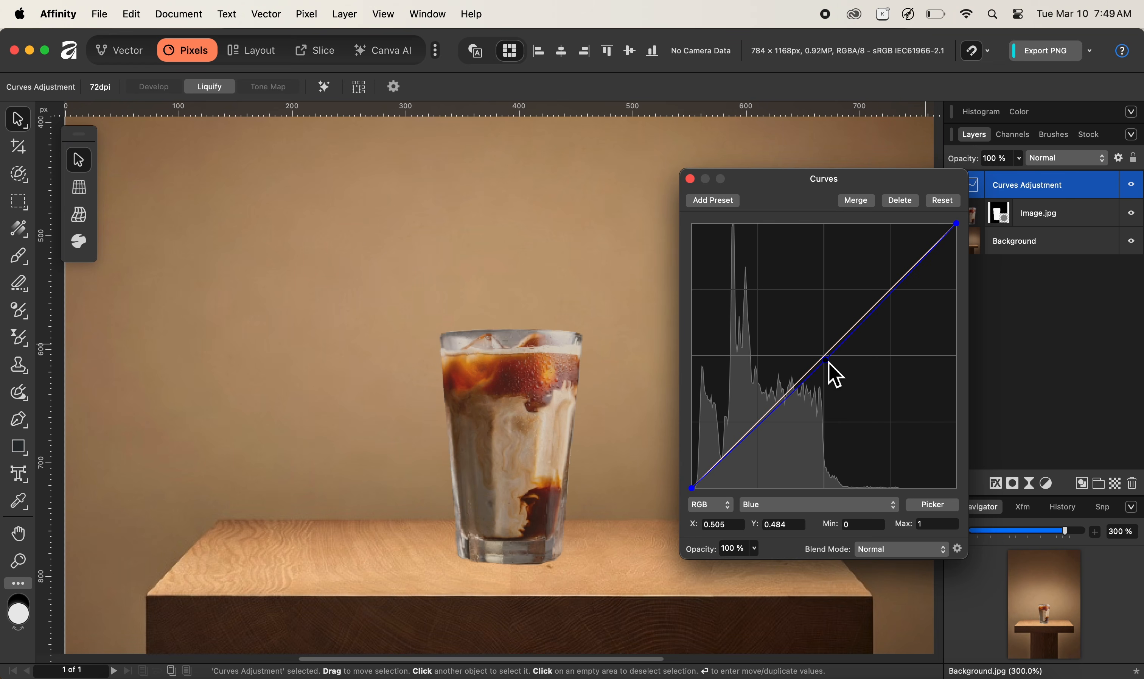
drag(829, 360, 834, 366)
click(690, 179)
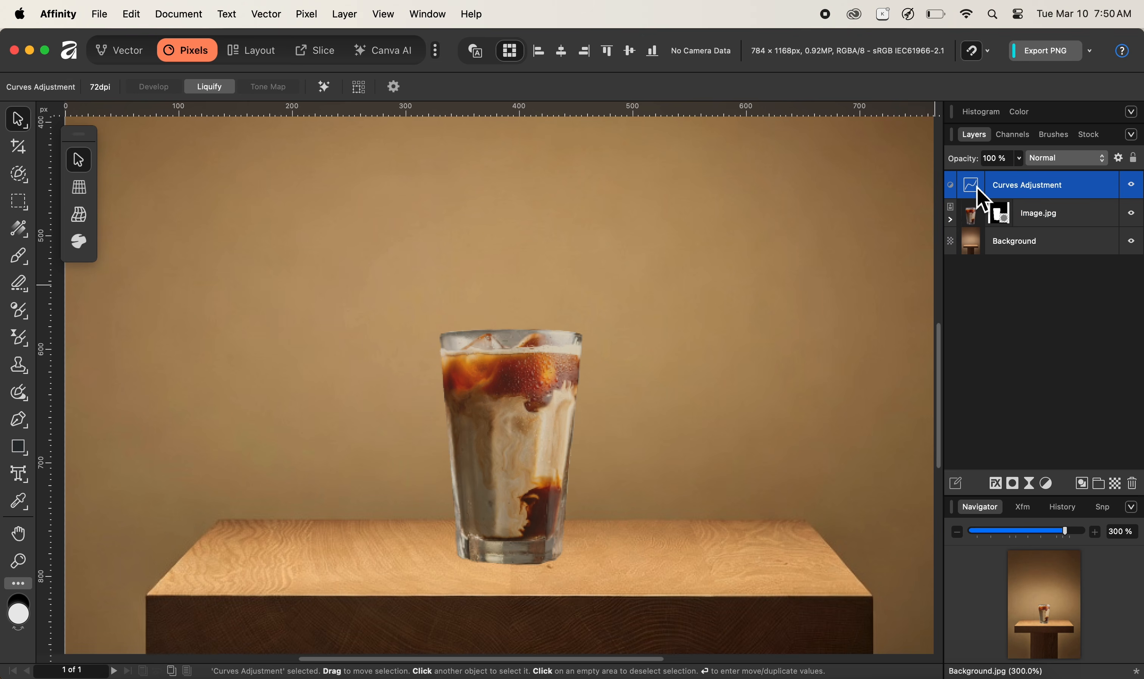
drag(990, 194, 987, 223)
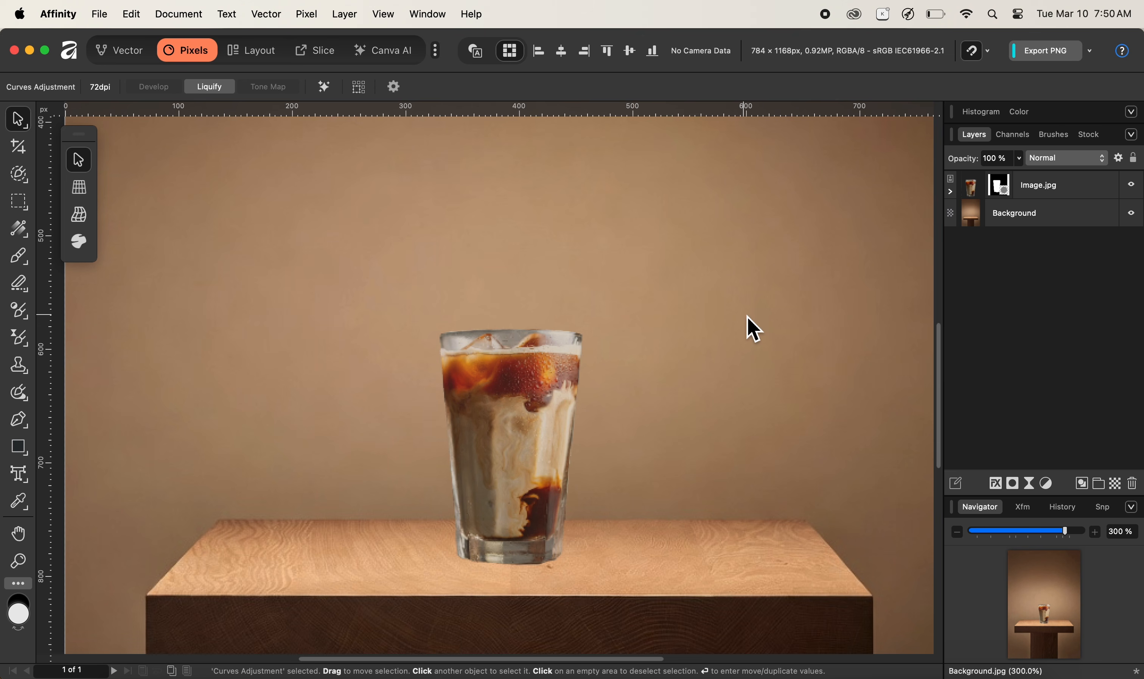
click(951, 192)
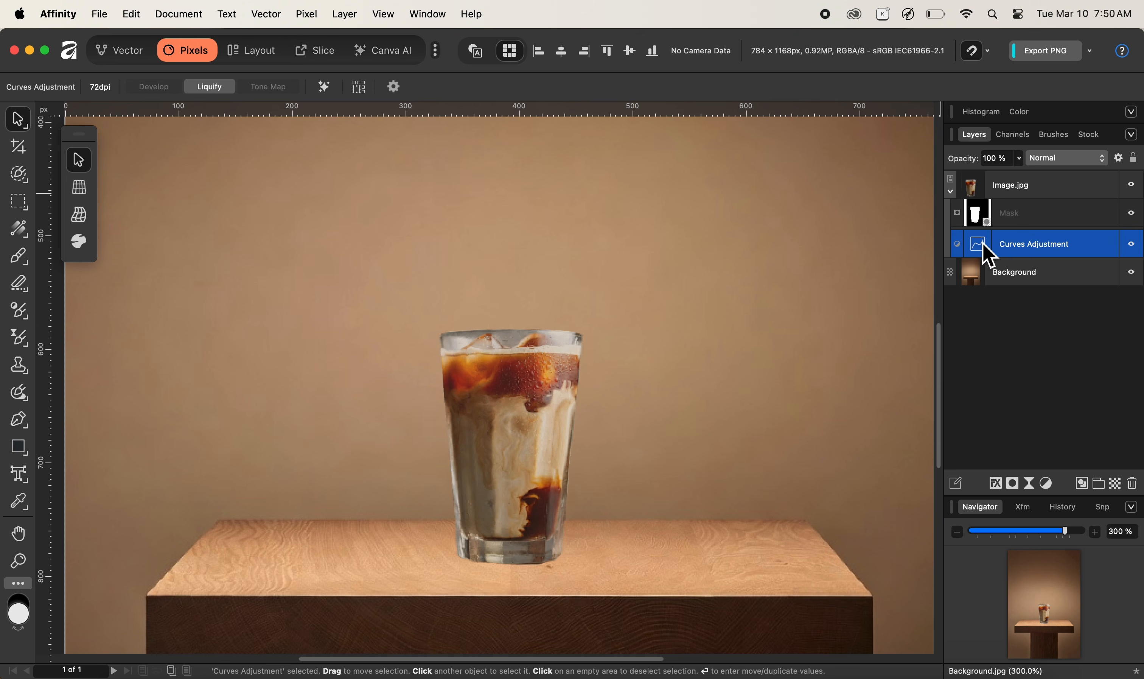
- Shape the nested adjustment's Master curve with a highlight point at X 0.705, Y 0.751 and a shadow point at X 0.265, Y 0.255
double_click(978, 244)
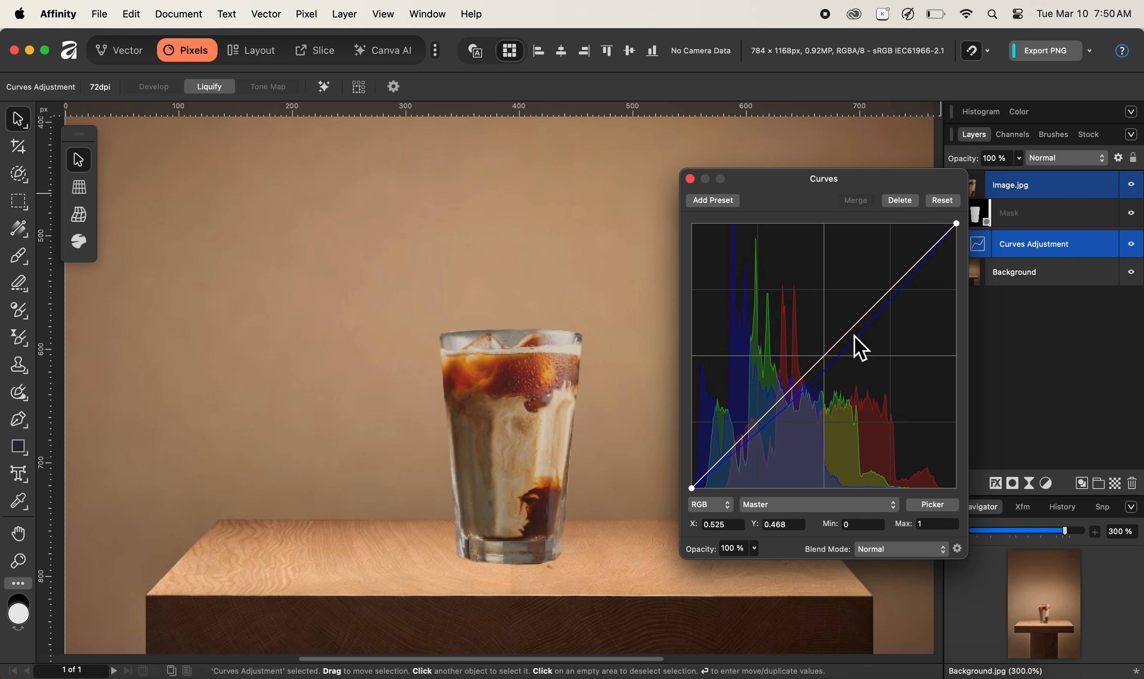
click(886, 298)
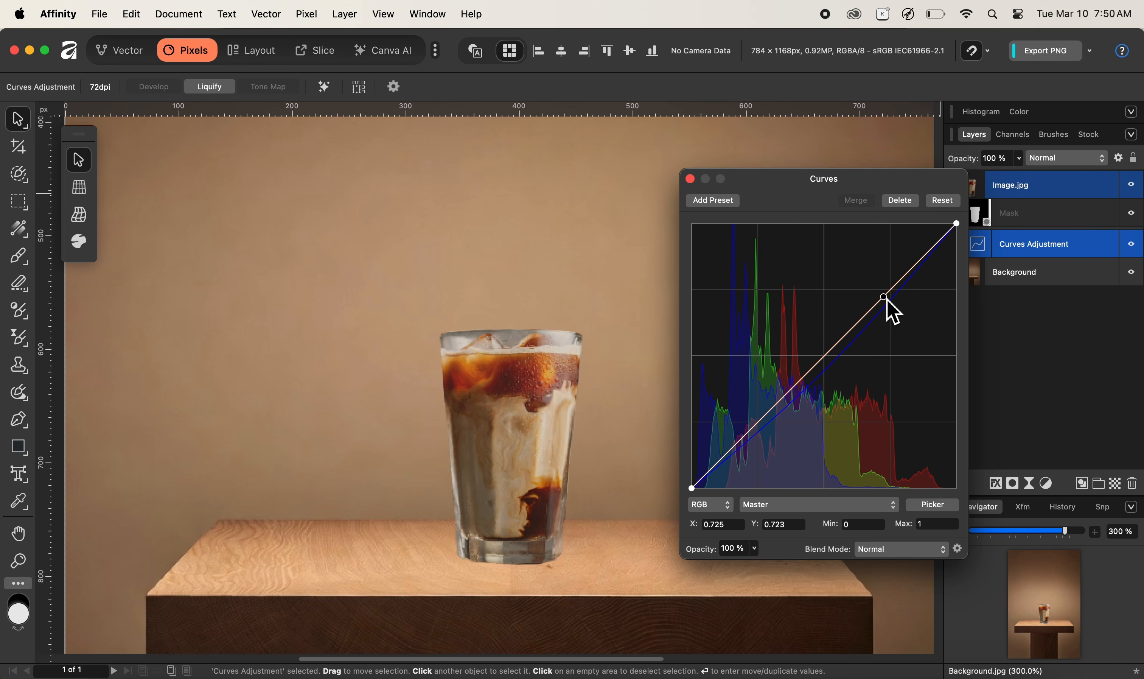
drag(886, 299, 881, 292)
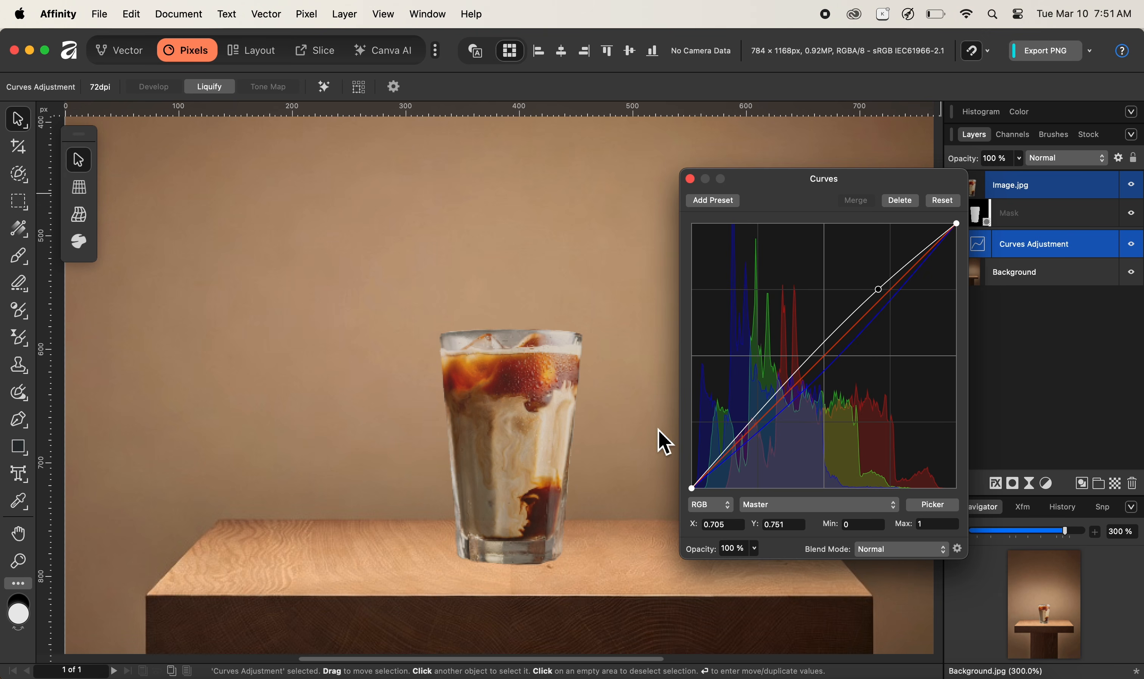
click(760, 414)
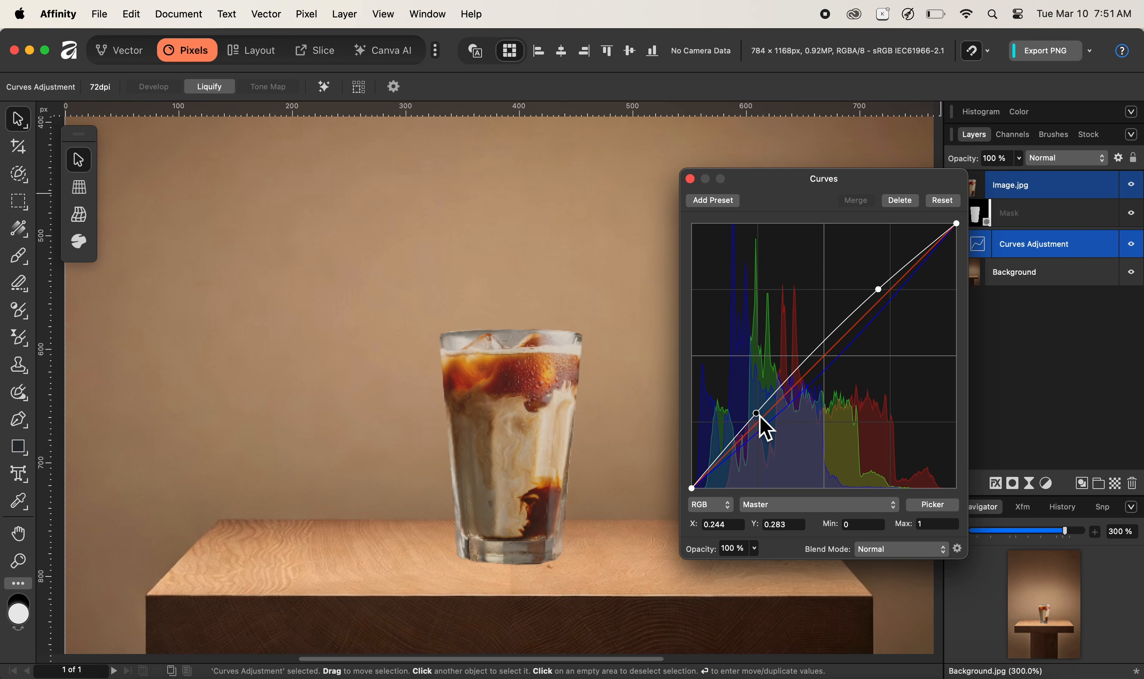
drag(760, 417, 766, 424)
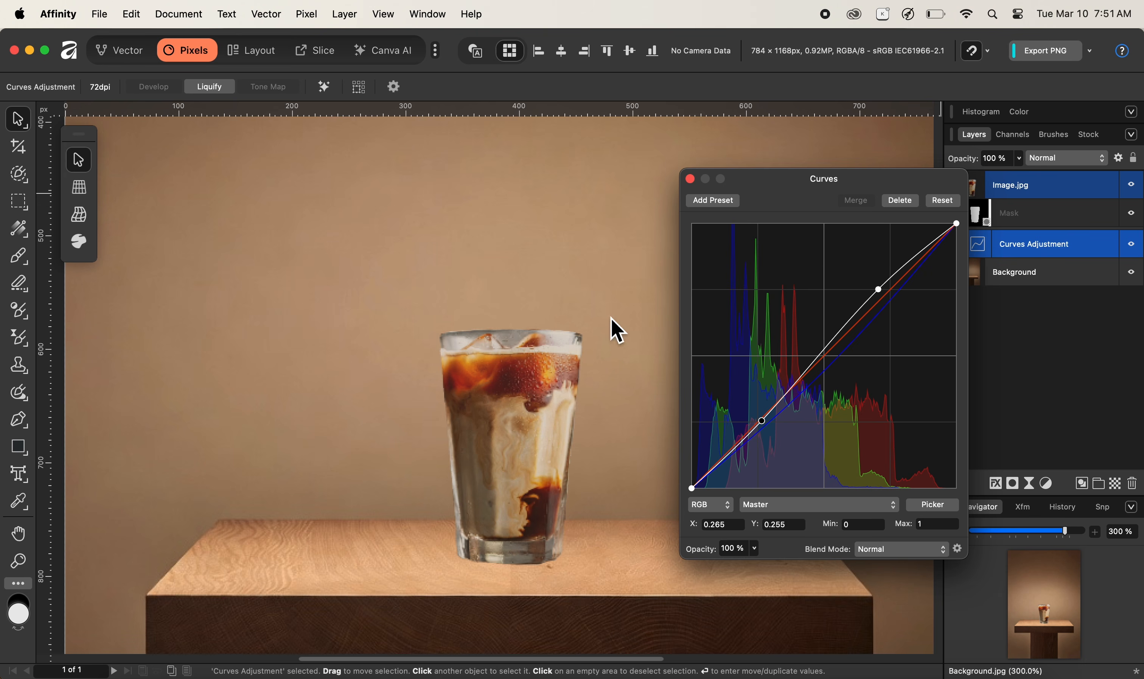
click(690, 179)
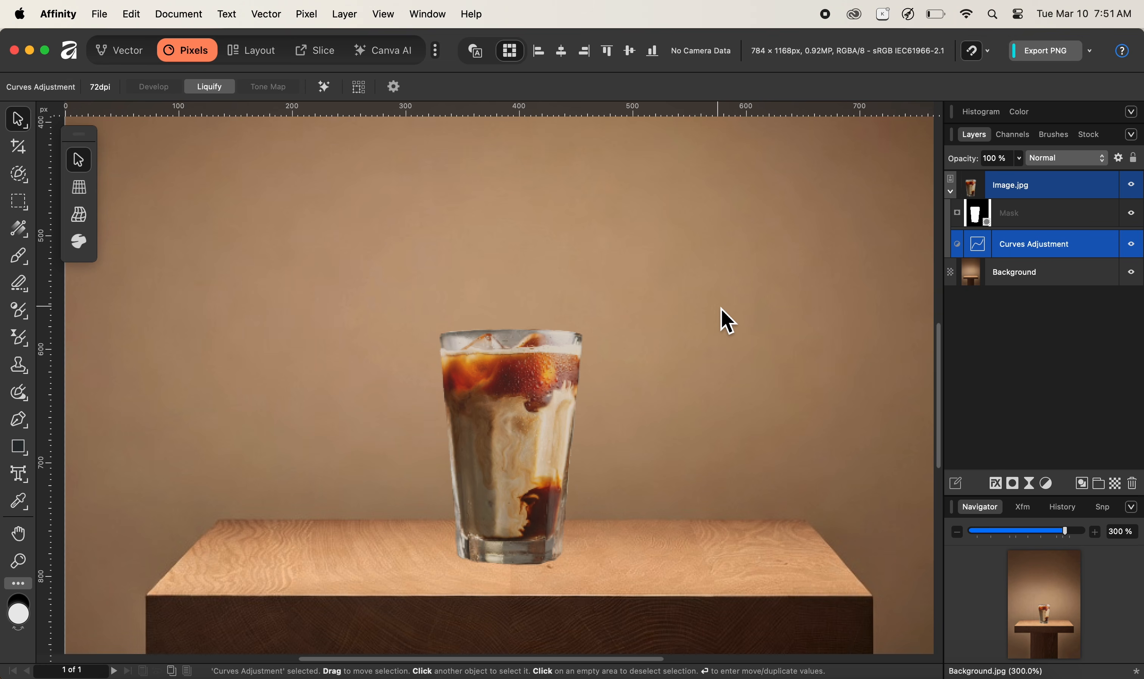
- Target the mask of the Image.jpg layer with the Paint Brush
key(super+0)
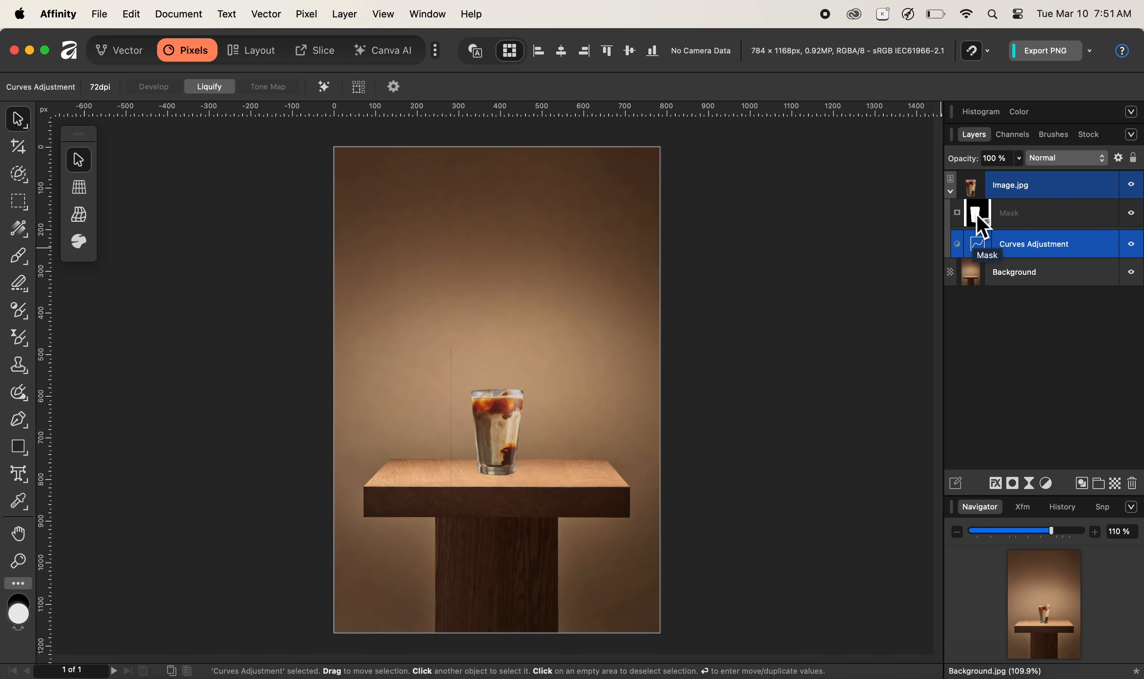
click(982, 227)
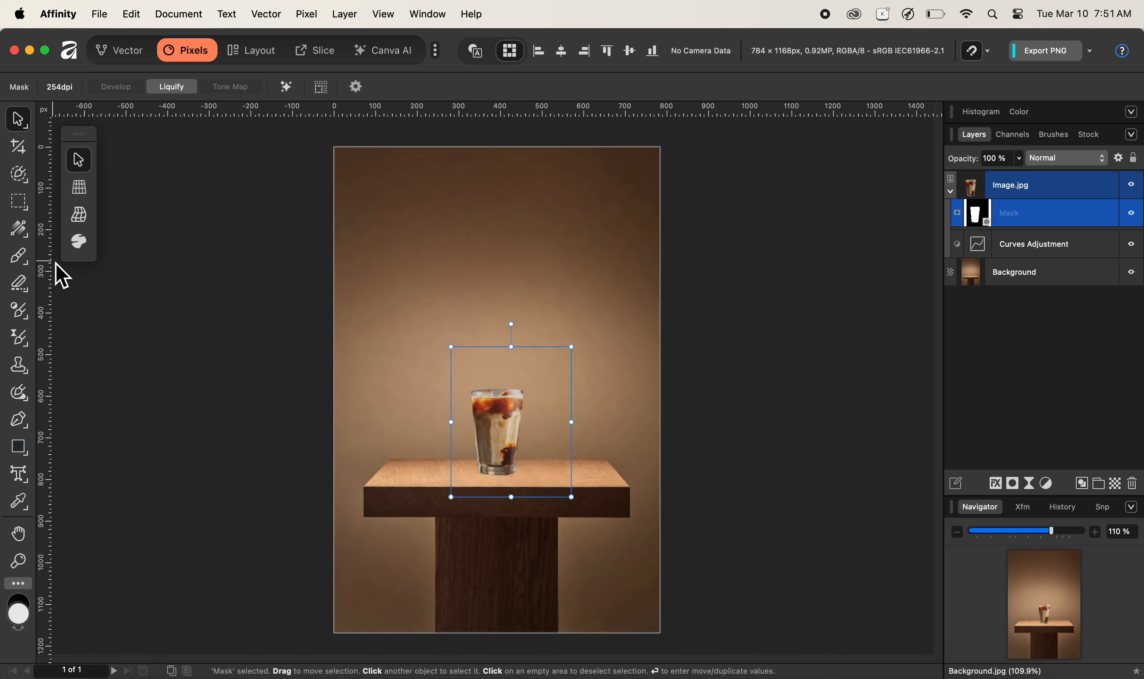
click(18, 255)
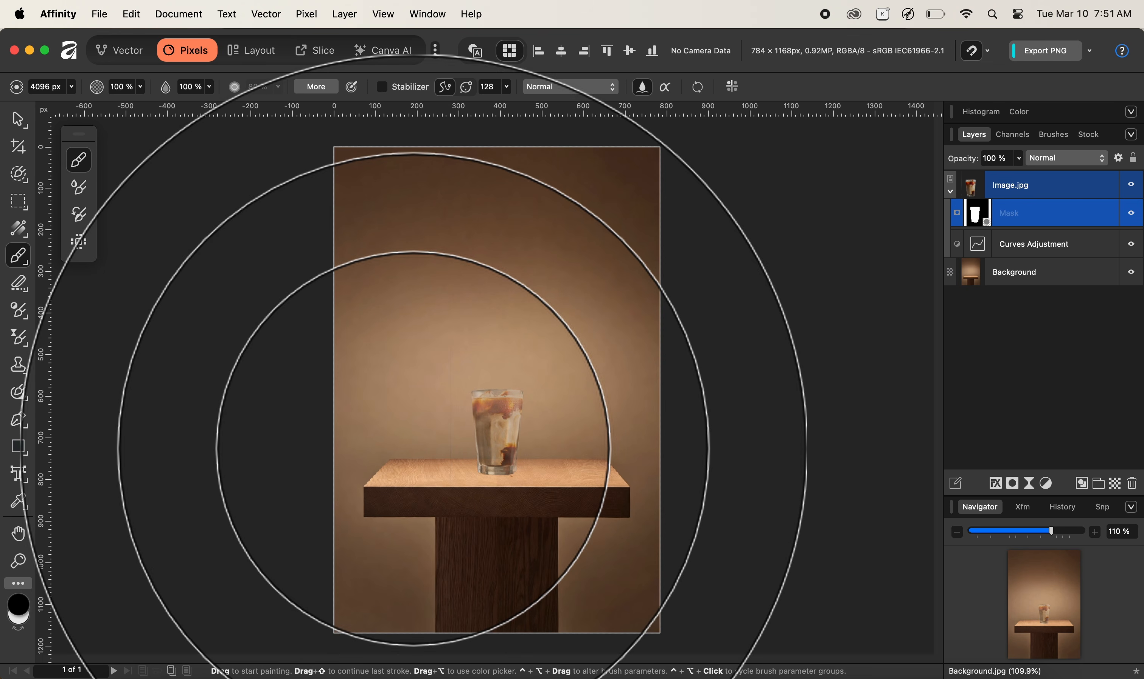
- Reduce the brush width to about 177 px
click(413, 448)
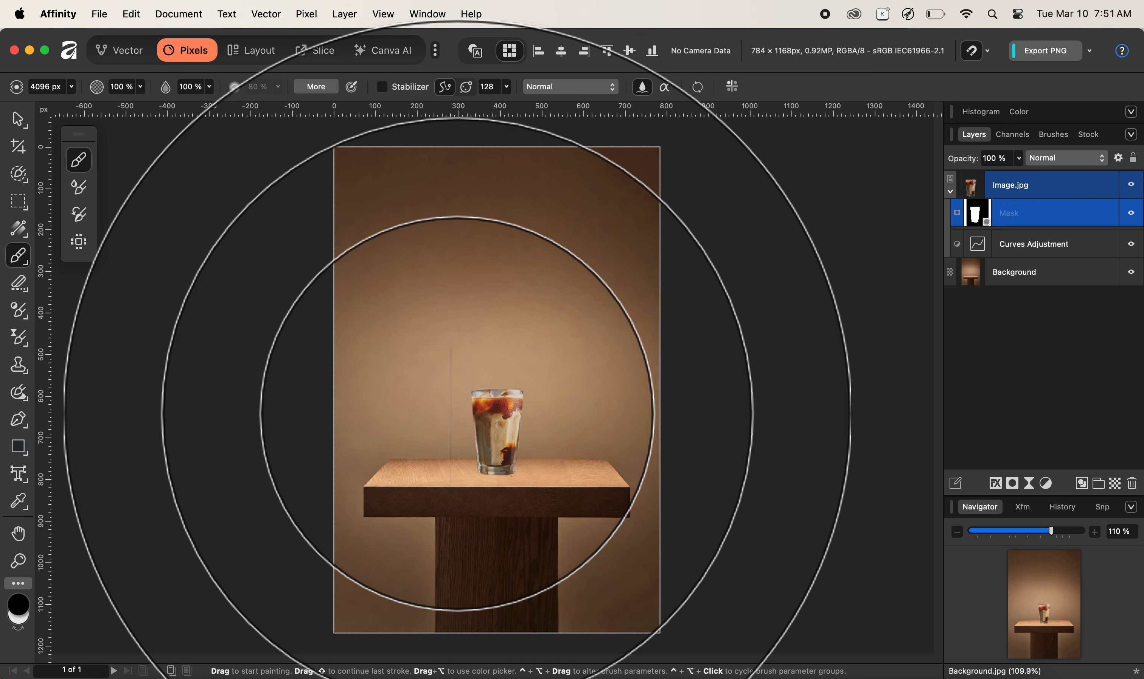
mouse_move(457, 413)
ctrl+alt+mouse_down()
mouse_move(513, 375)
mouse_move(483, 374)
ctrl+alt+mouse_up()
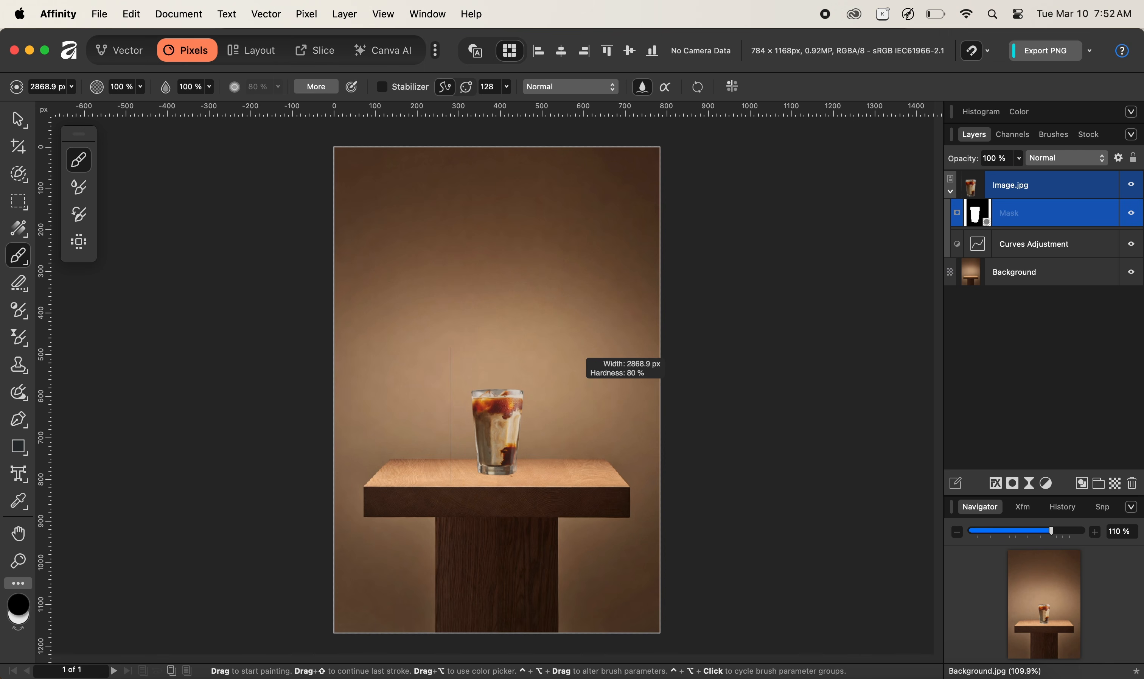
ctrl+alt+drag(586, 358, 461, 365)
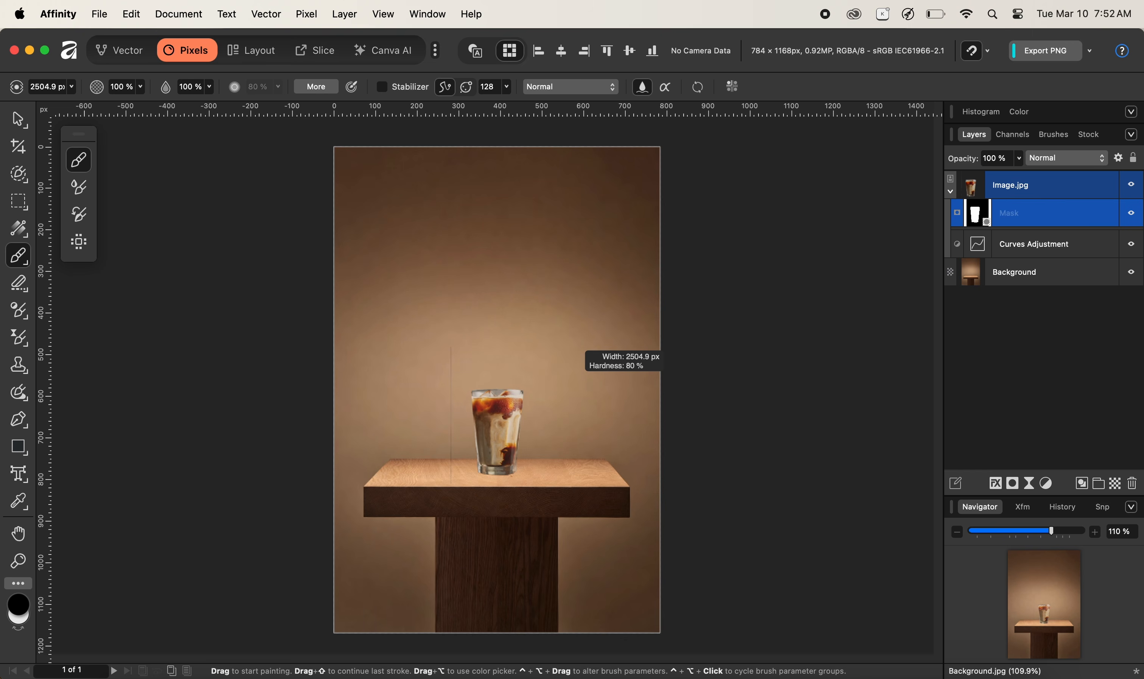
ctrl+alt+drag(576, 382, 325, 382)
mouse_move(515, 383)
ctrl+alt+mouse_down()
mouse_move(140, 383)
mouse_move(464, 383)
ctrl+alt+mouse_up()
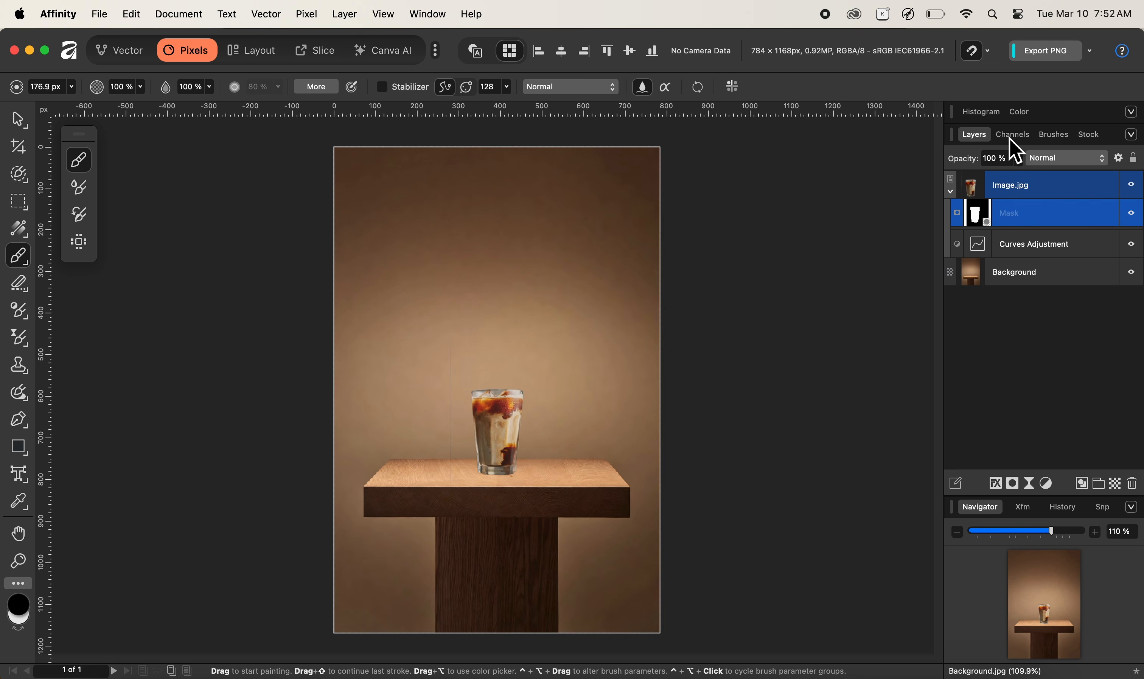
- Choose the 128 px Round Soft Brush from the Basic brush category
click(1057, 137)
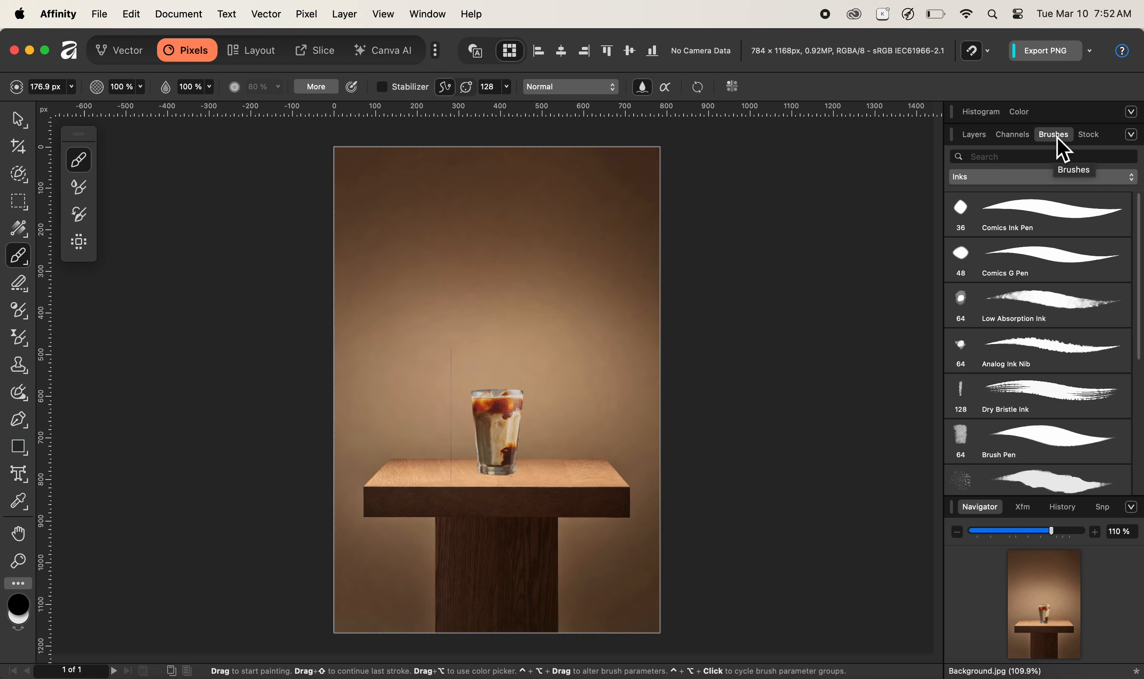
click(1022, 179)
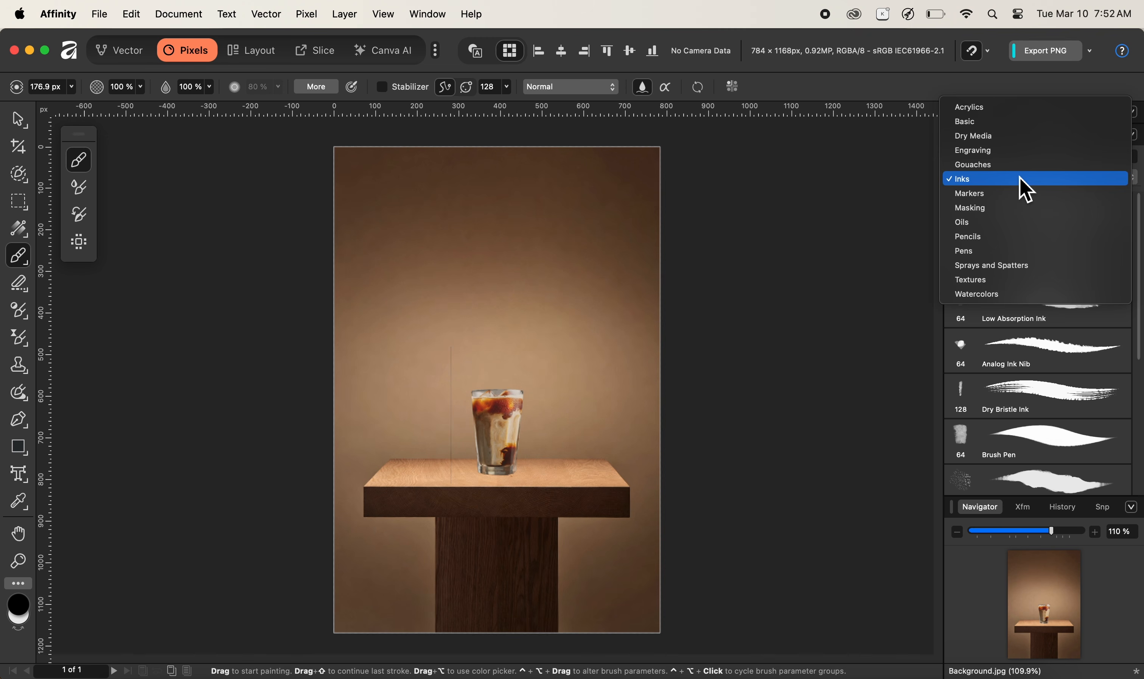
click(1021, 126)
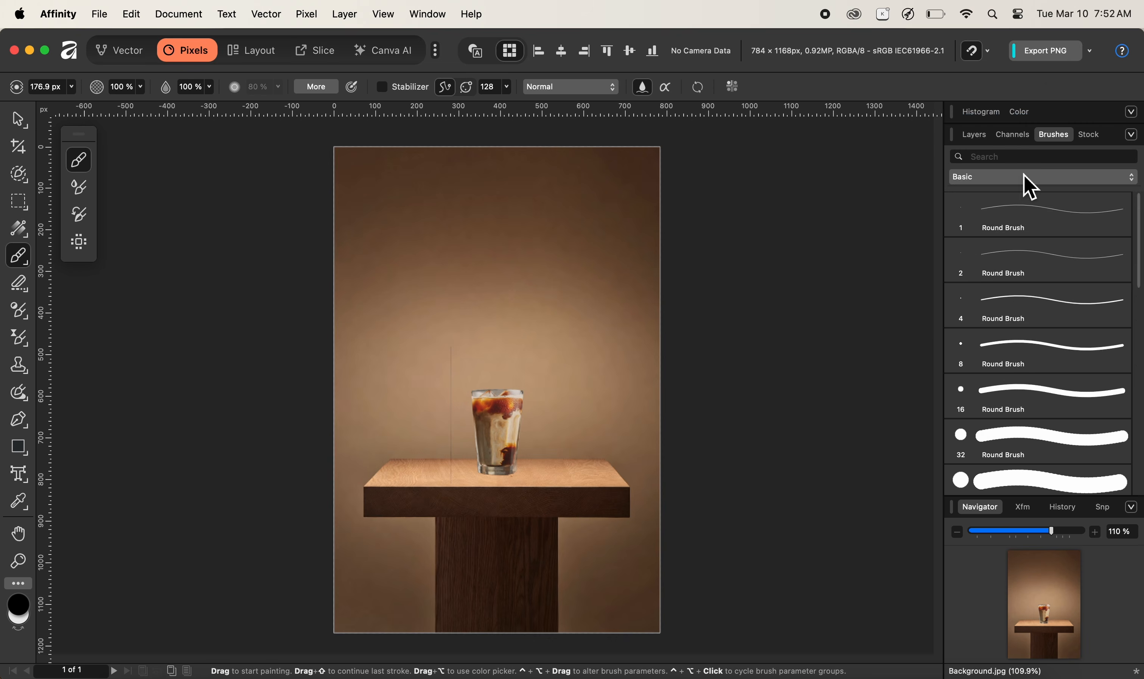
scroll(1054, 419, down, 6)
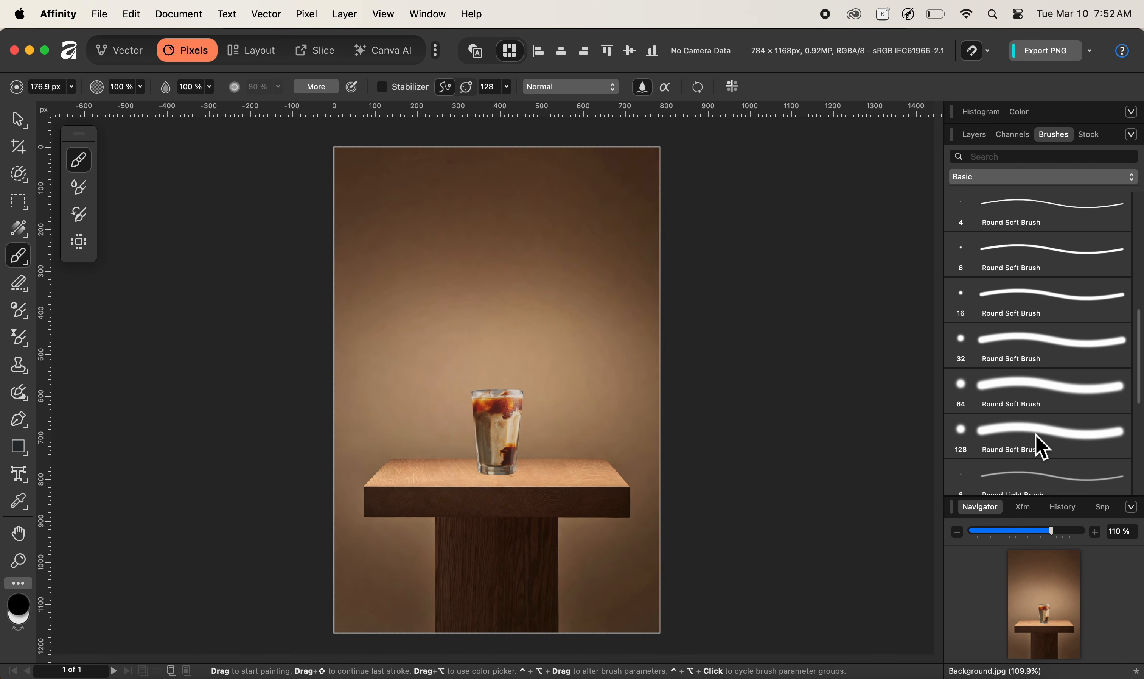
click(1042, 448)
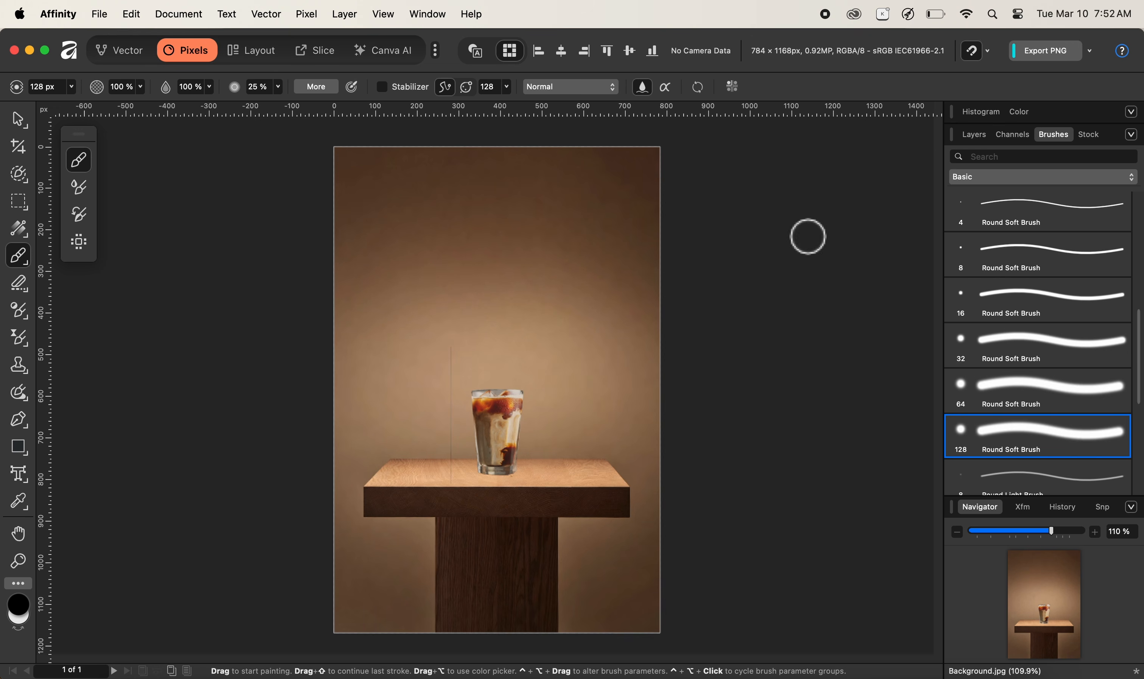
- Paint black on the glass layer's mask around the glass to hide the stray edge line beside it
click(981, 139)
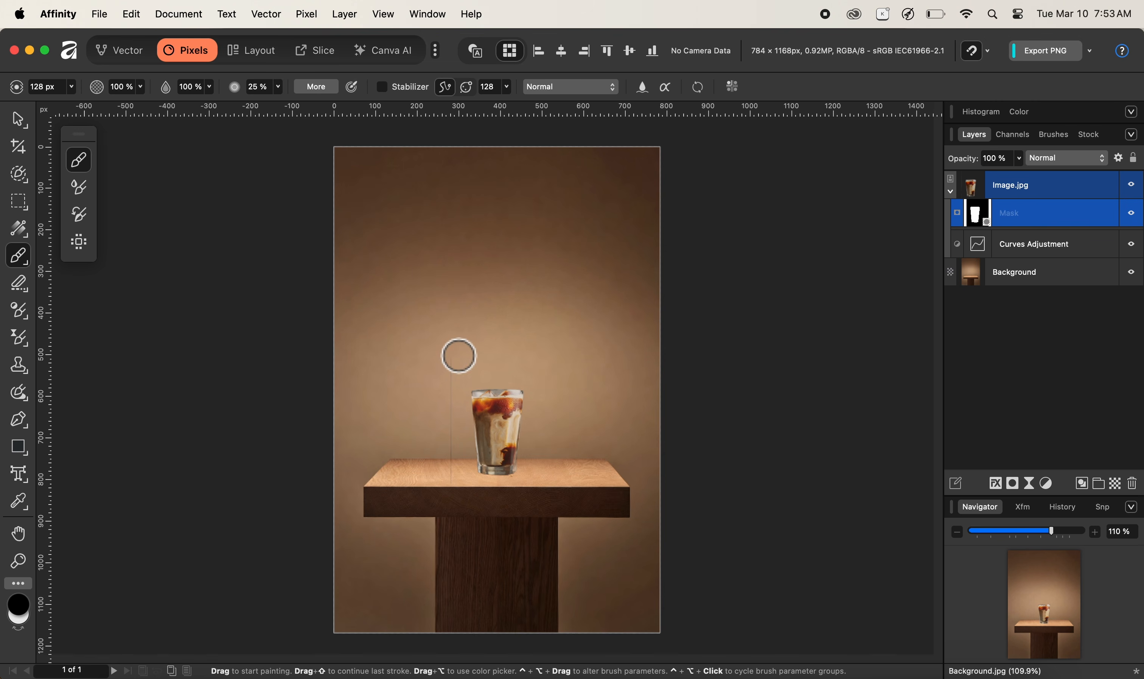
drag(459, 355, 458, 493)
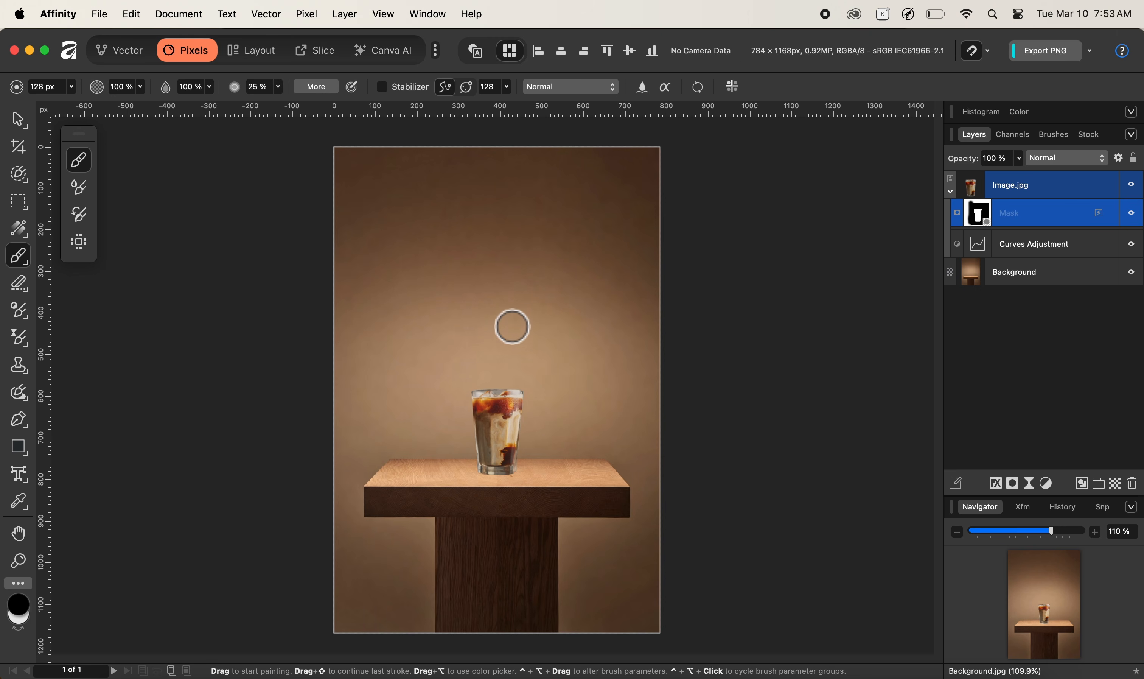
mouse_move(570, 383)
mouse_down()
mouse_move(565, 475)
mouse_move(597, 384)
mouse_up()
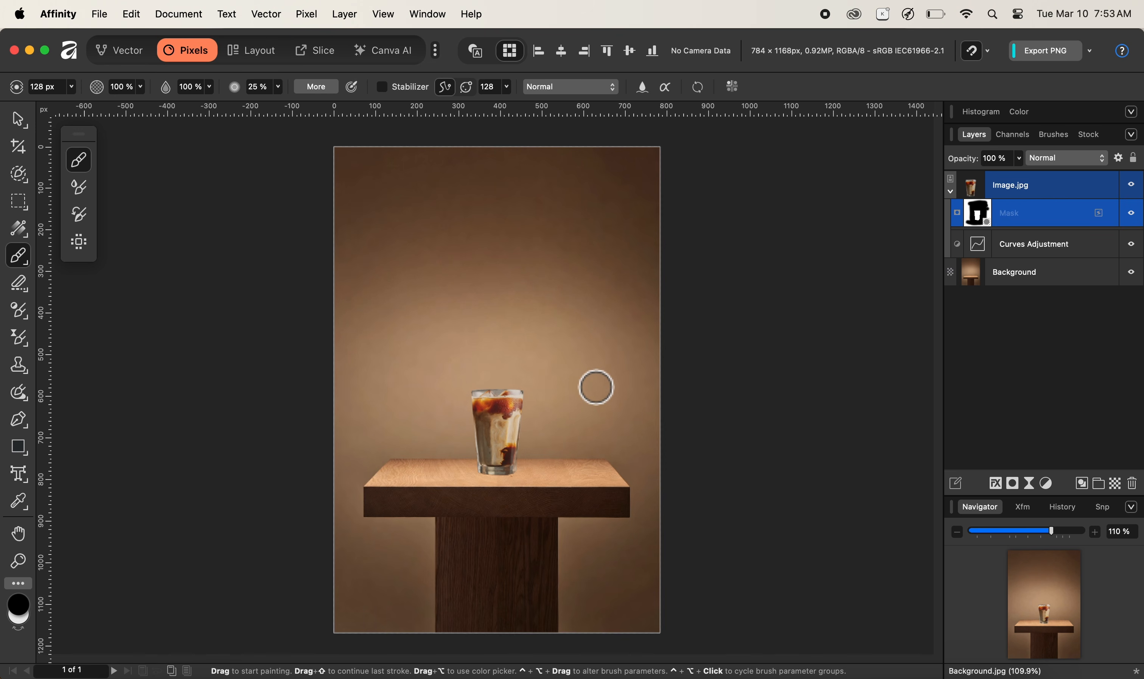
click(950, 192)
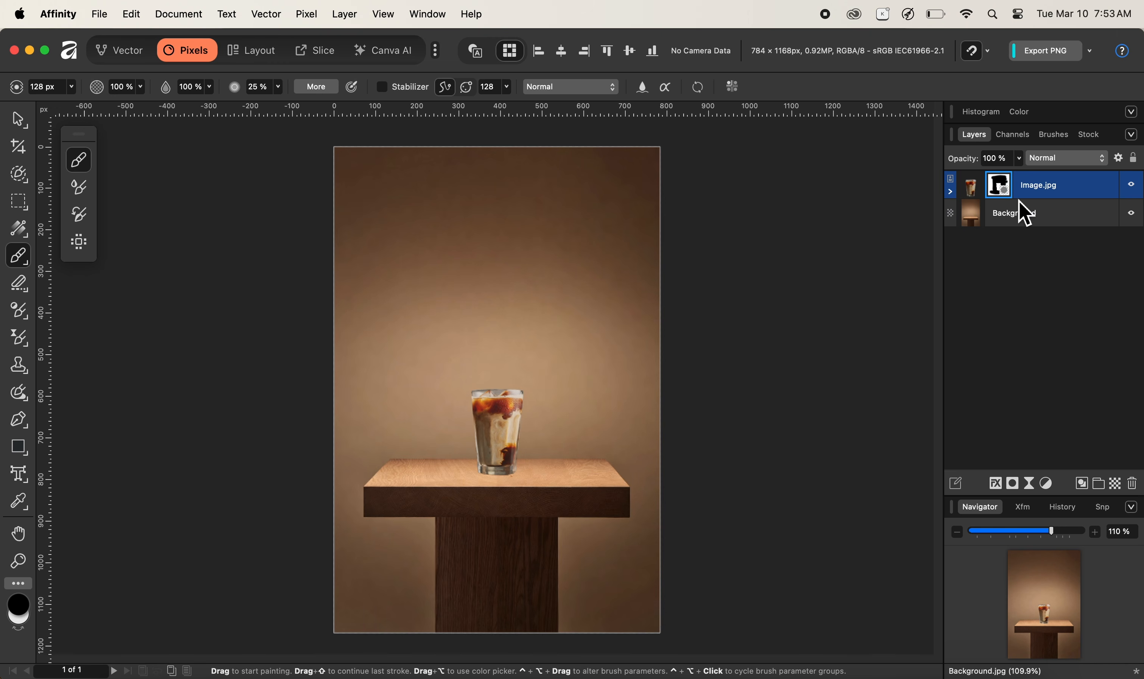
- Add an empty pixel layer between the Background and Image.jpg layers
click(1082, 218)
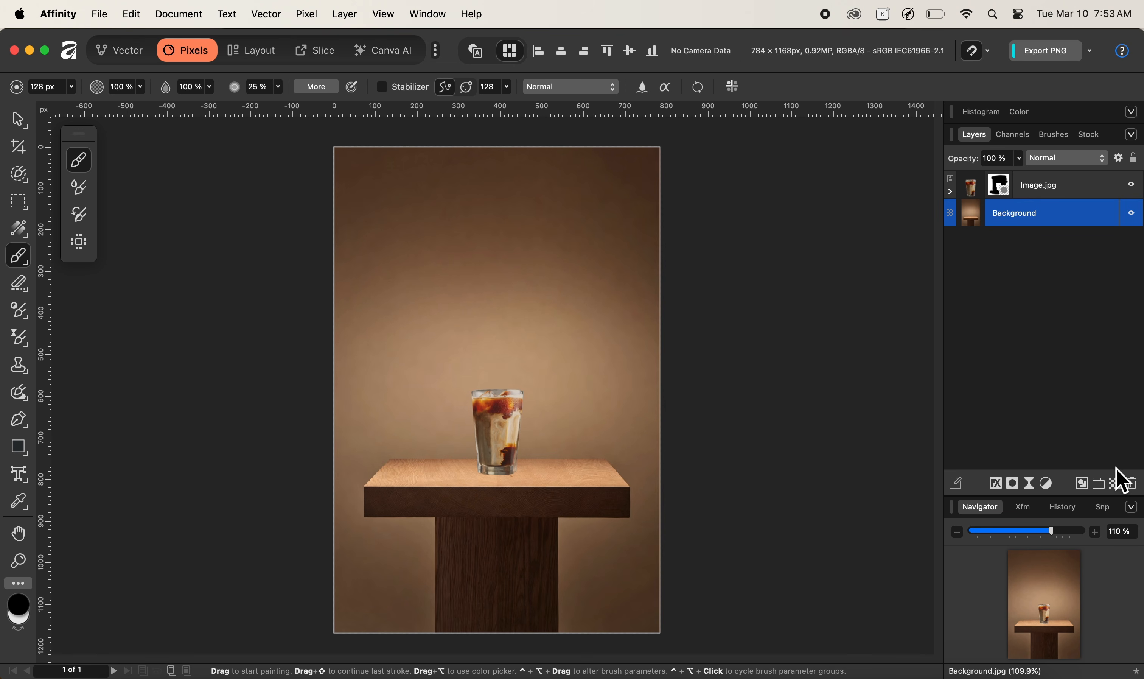
click(1116, 484)
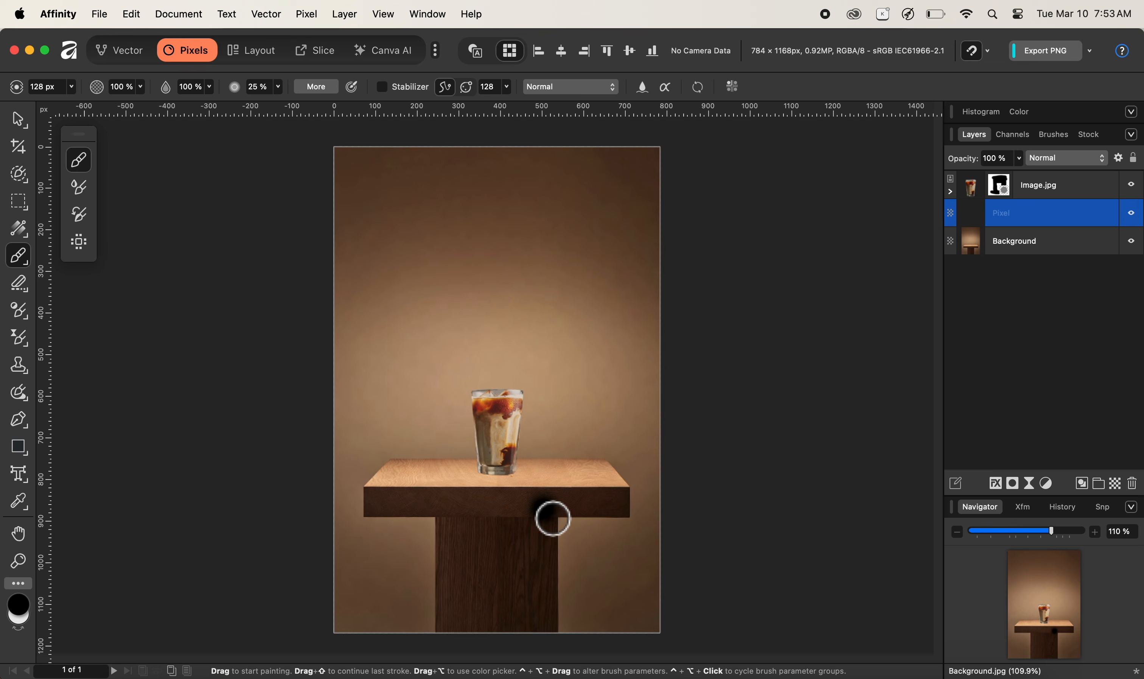
key(super+equal)
key(super+equal)
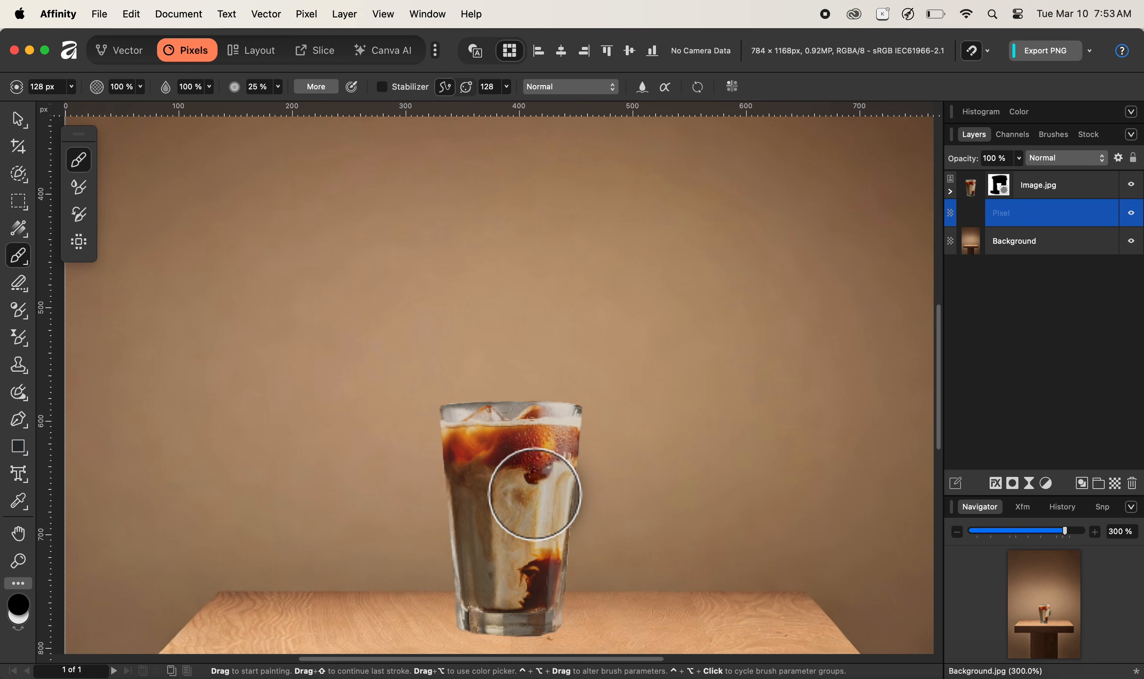
key(space)
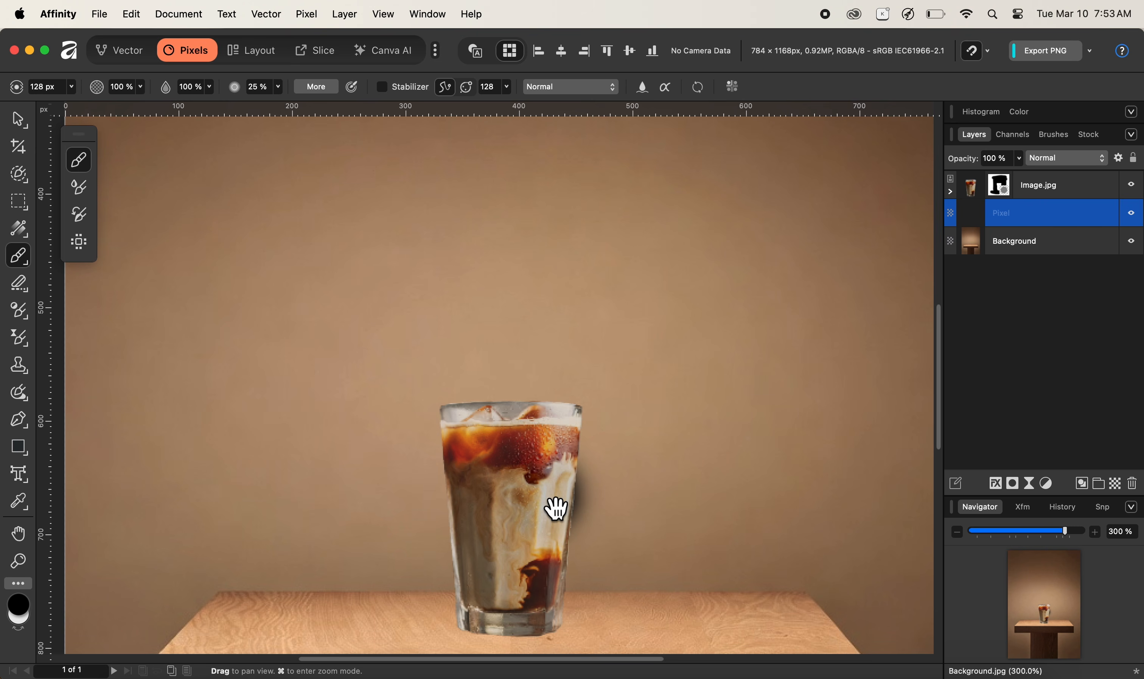
mouse_move(580, 441)
mouse_down()
mouse_move(579, 334)
mouse_move(567, 367)
mouse_up()
click(570, 370)
key(super+z)
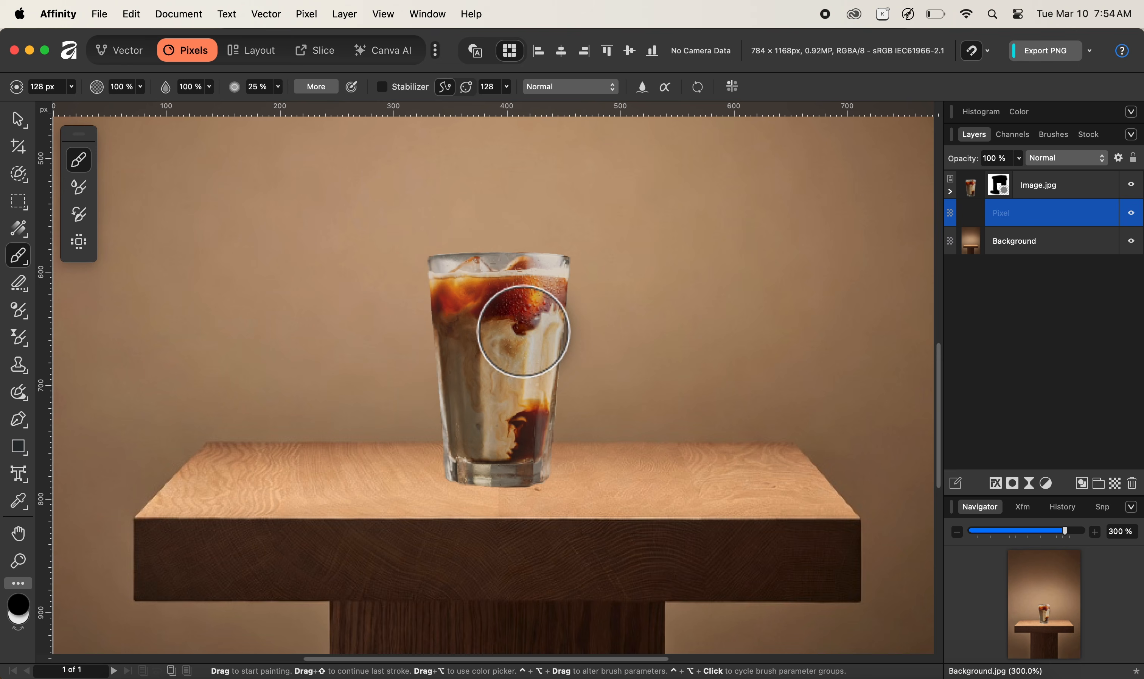
click(542, 328)
key(super+z)
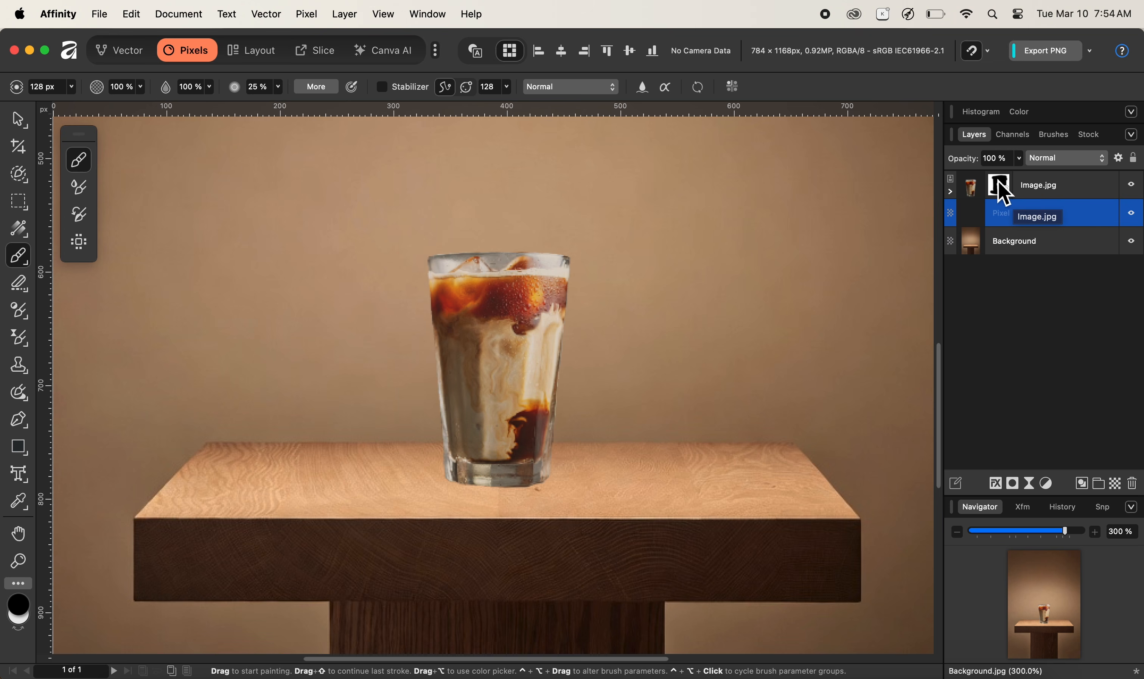
- Load the glass layer's outline as a pixel selection and begin growing it with a 1 px radius
super+click(975, 188)
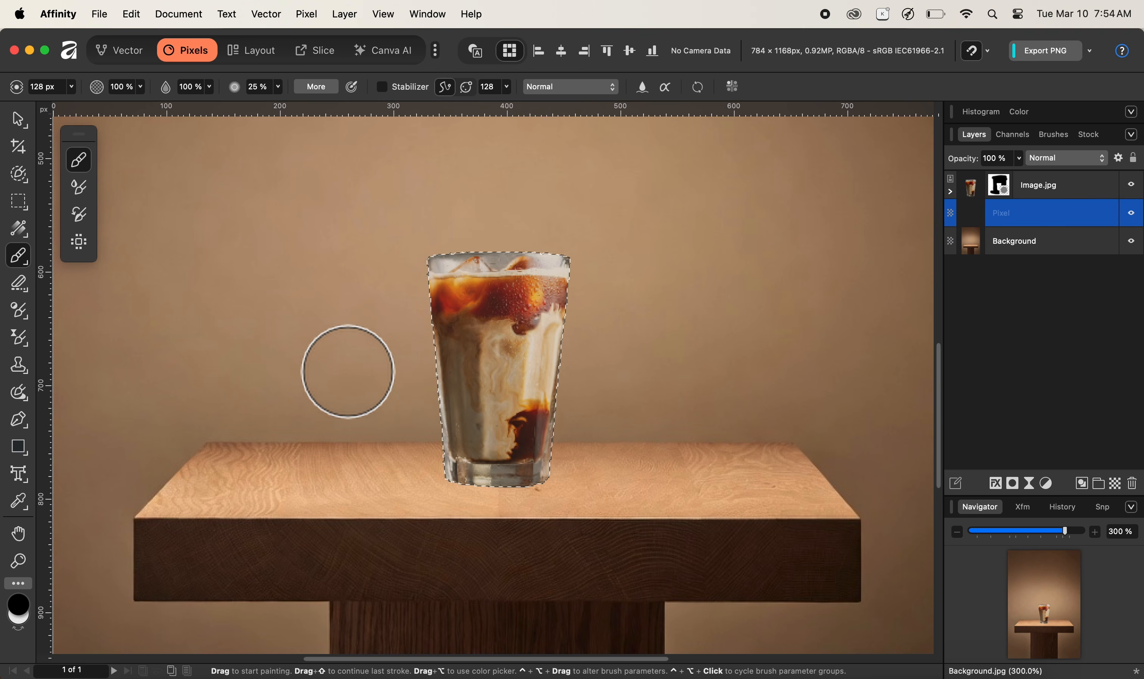
click(307, 14)
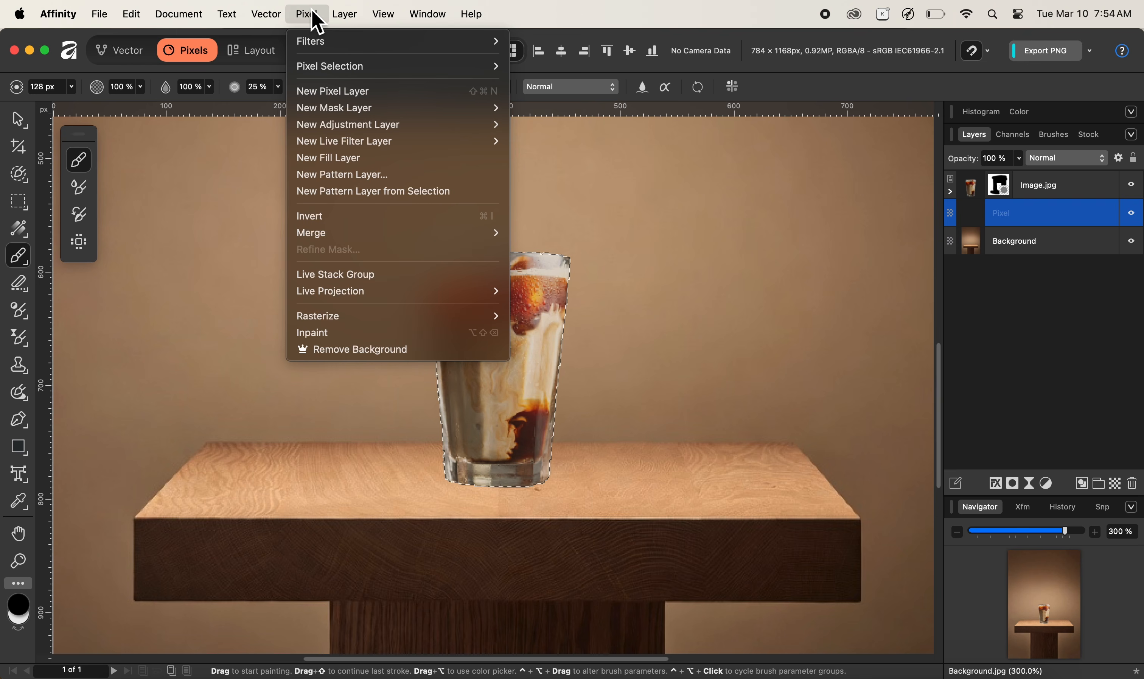
mouse_move(336, 77)
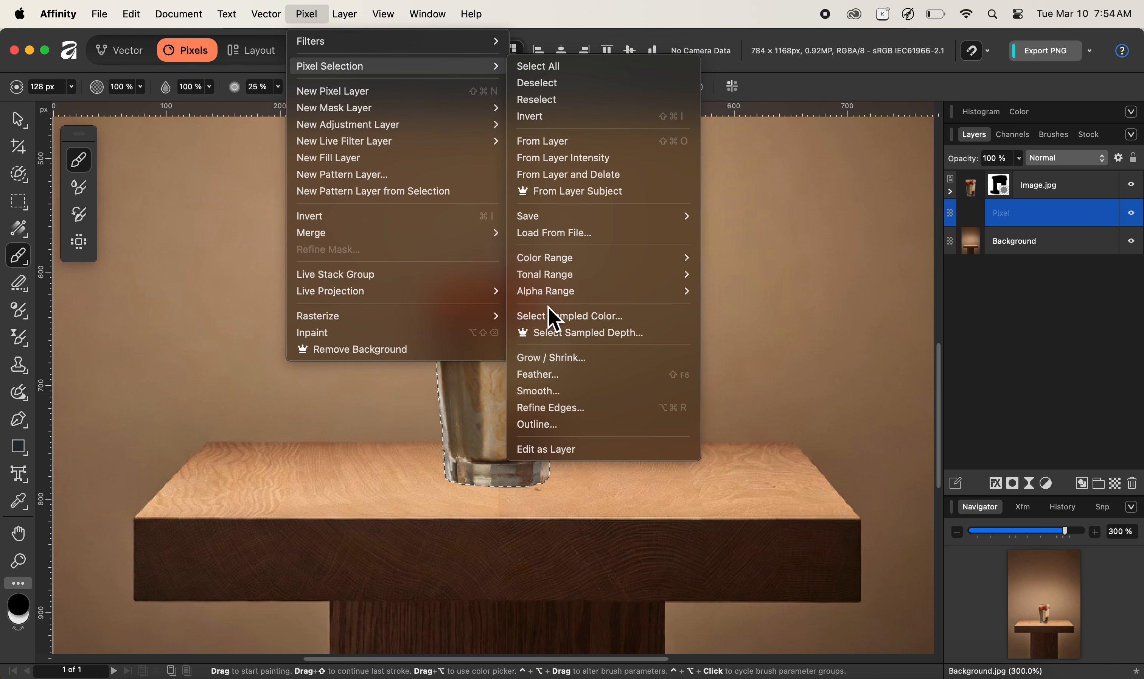
click(553, 357)
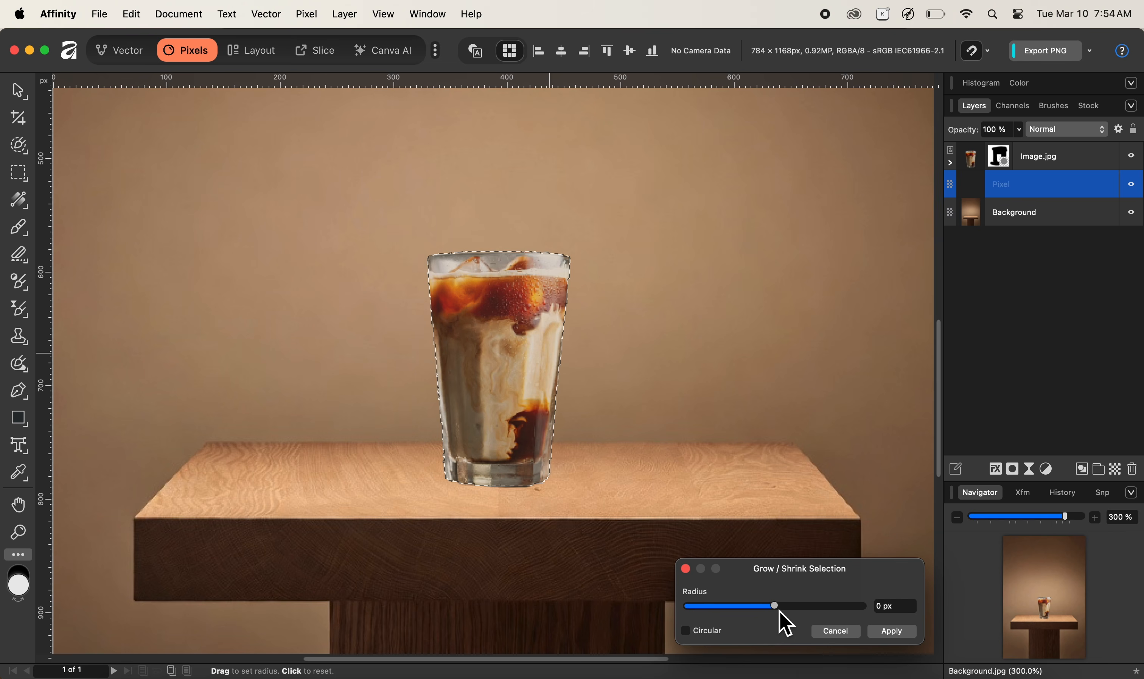
drag(780, 611, 781, 612)
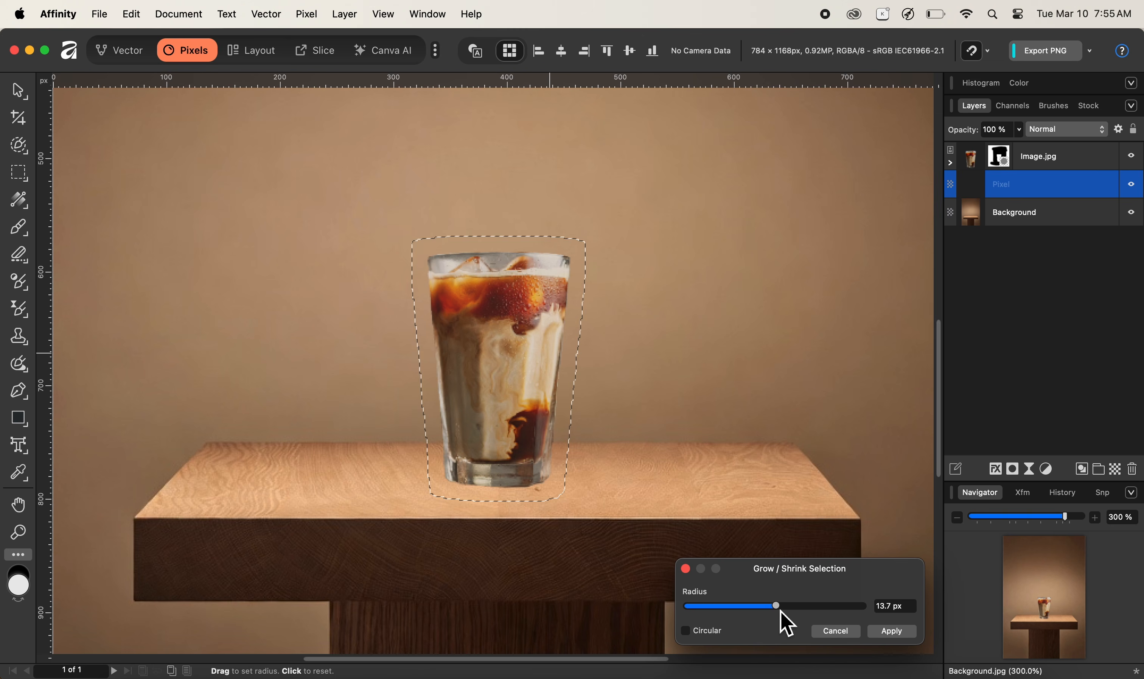
drag(780, 612, 780, 612)
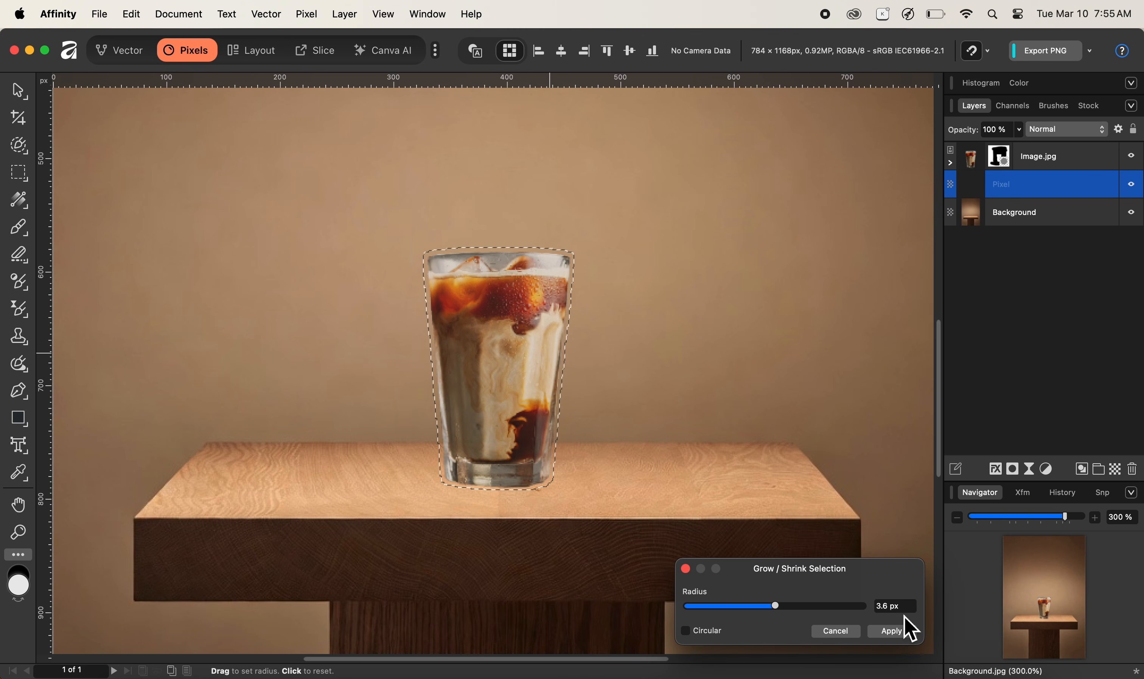
click(906, 606)
text(1)
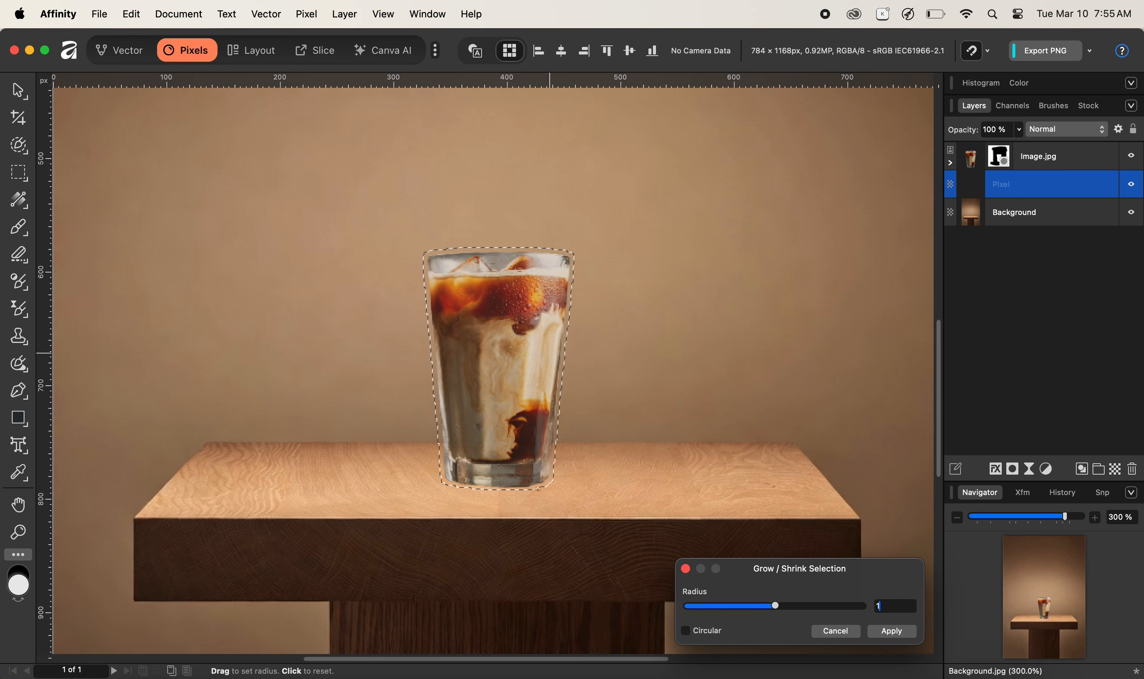
key(Return)
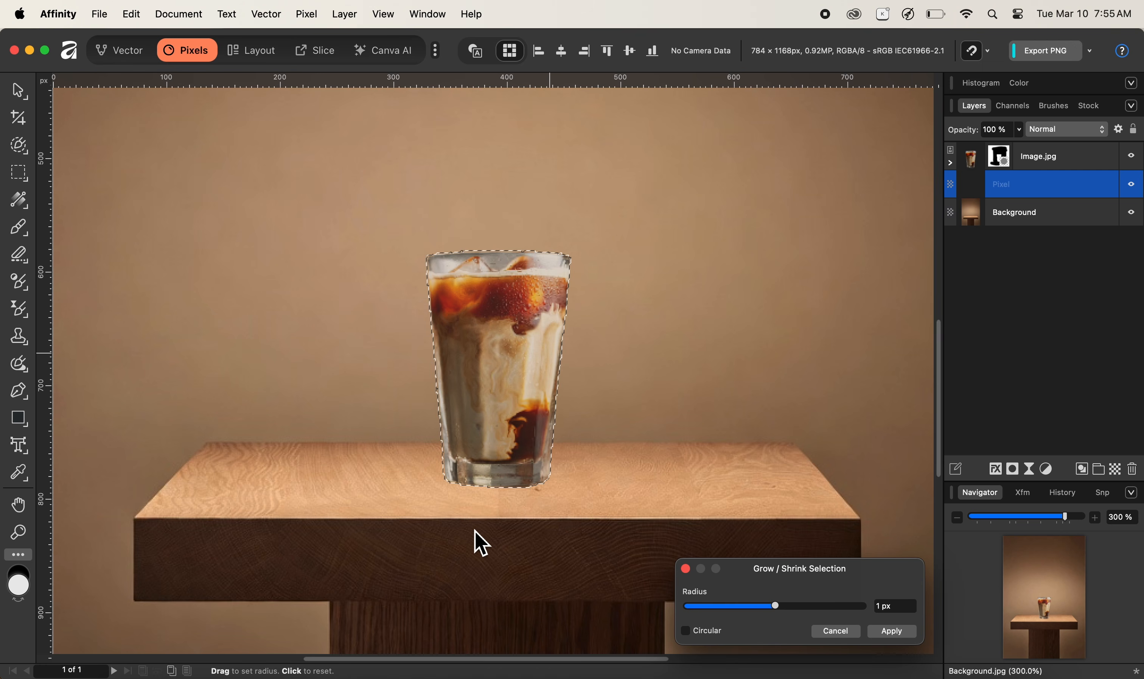
- Set the Grow / Shrink radius to 2 px and apply it to the glass selection
key(super+plus)
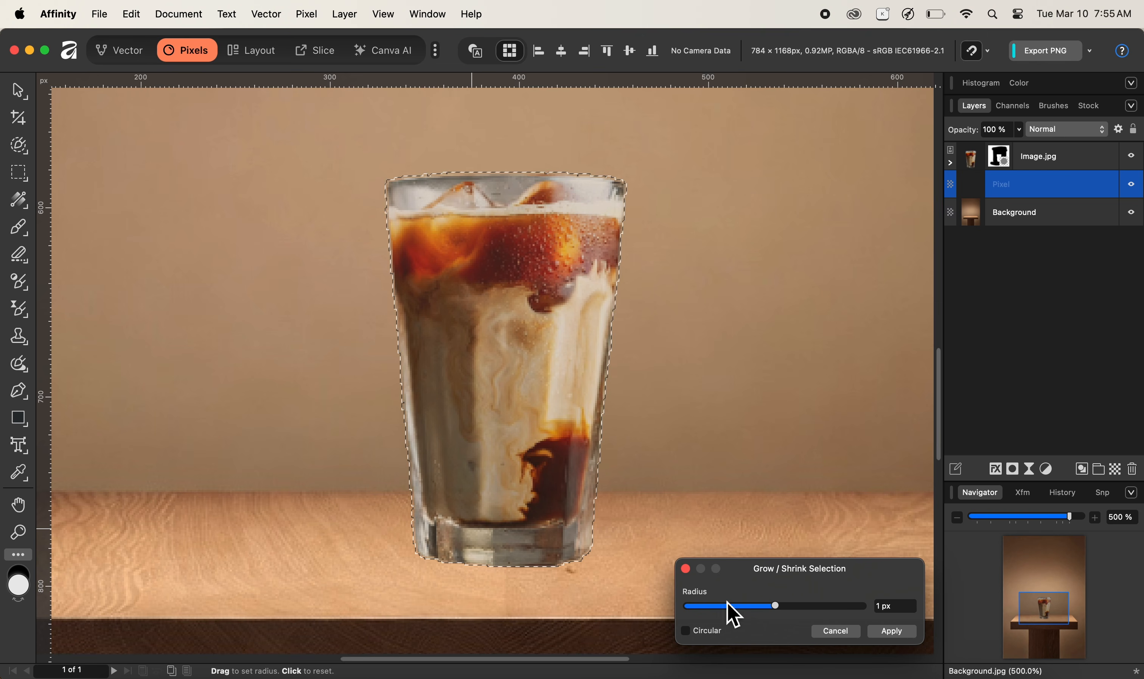
click(878, 606)
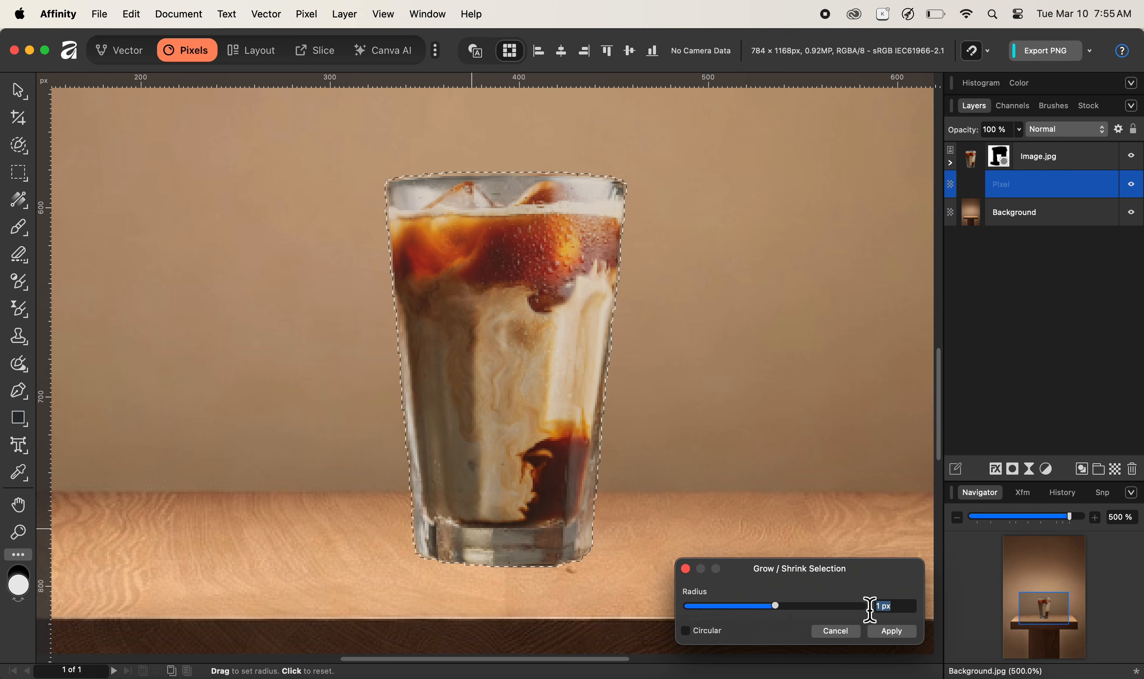
text(2)
key(Return)
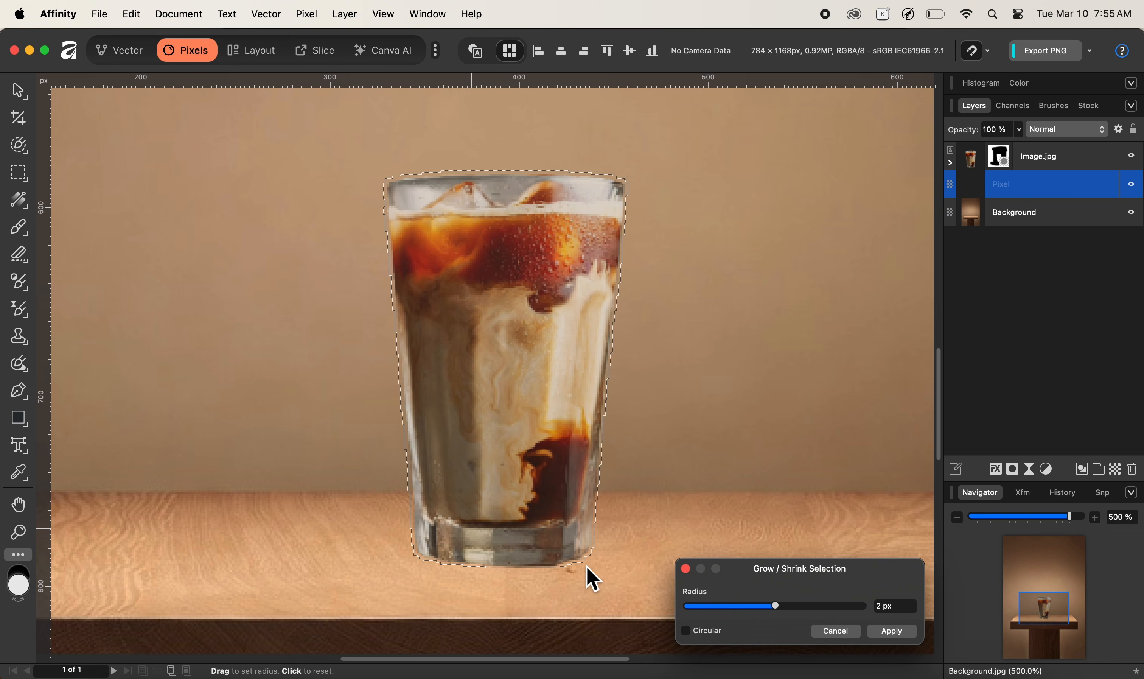
click(904, 636)
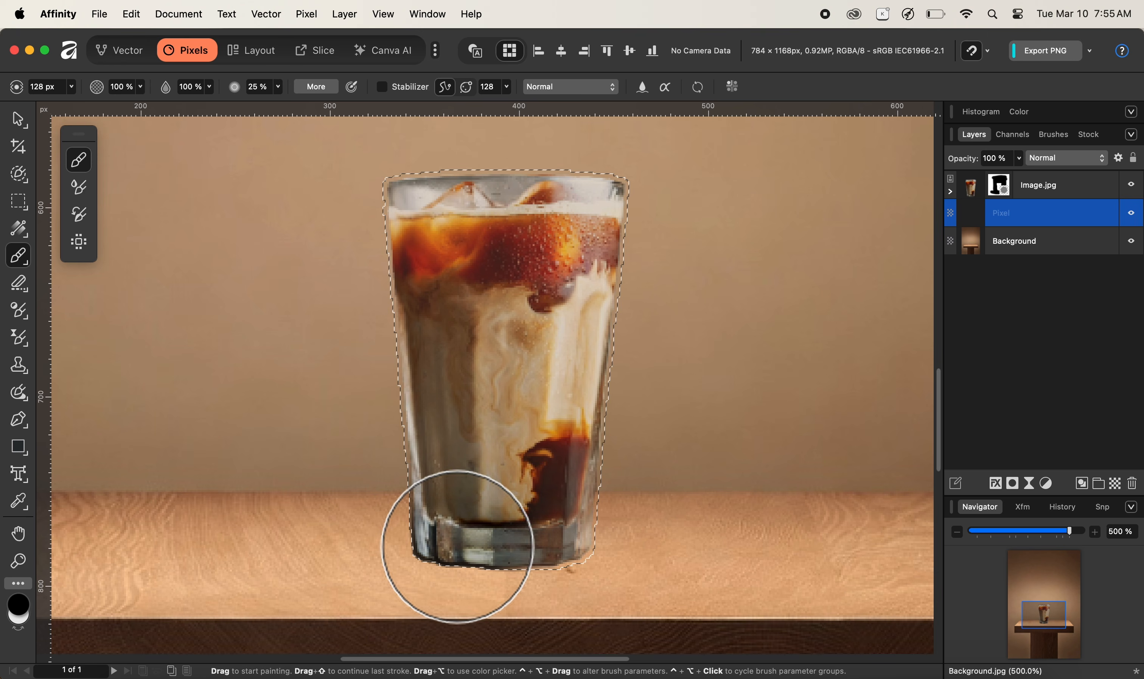
- Reduce the paint brush width to 41 px and set its colour to gray value 22
drag(481, 484, 474, 546)
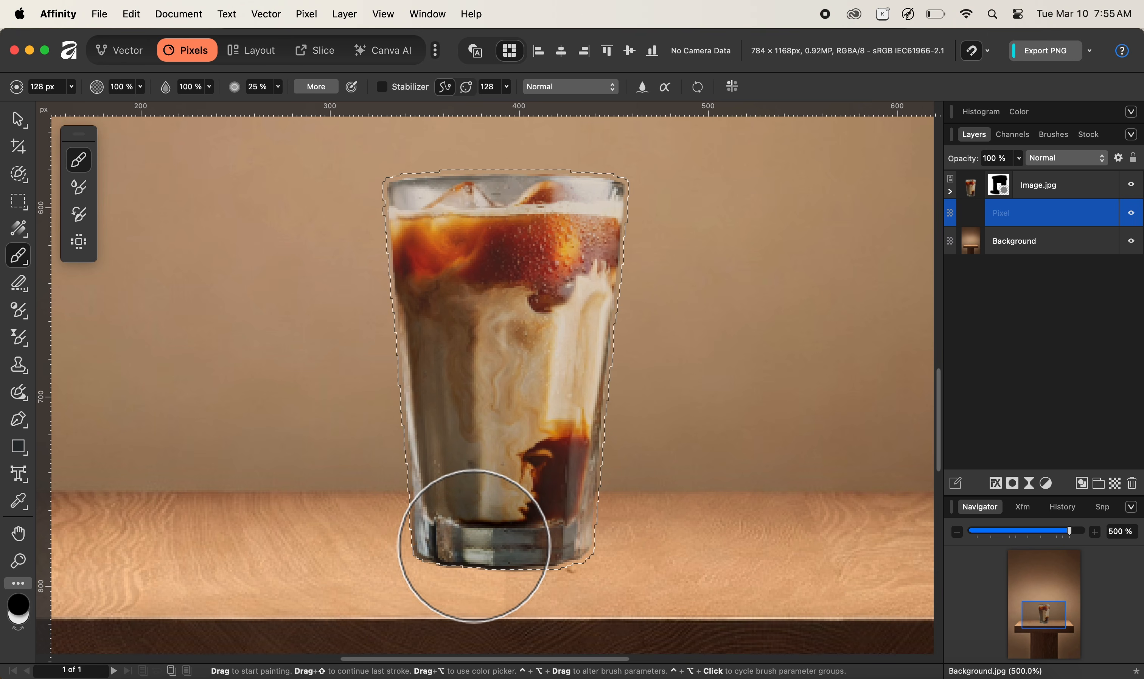
key(bracketleft)
key(bracketleft)
key(bracketleft)
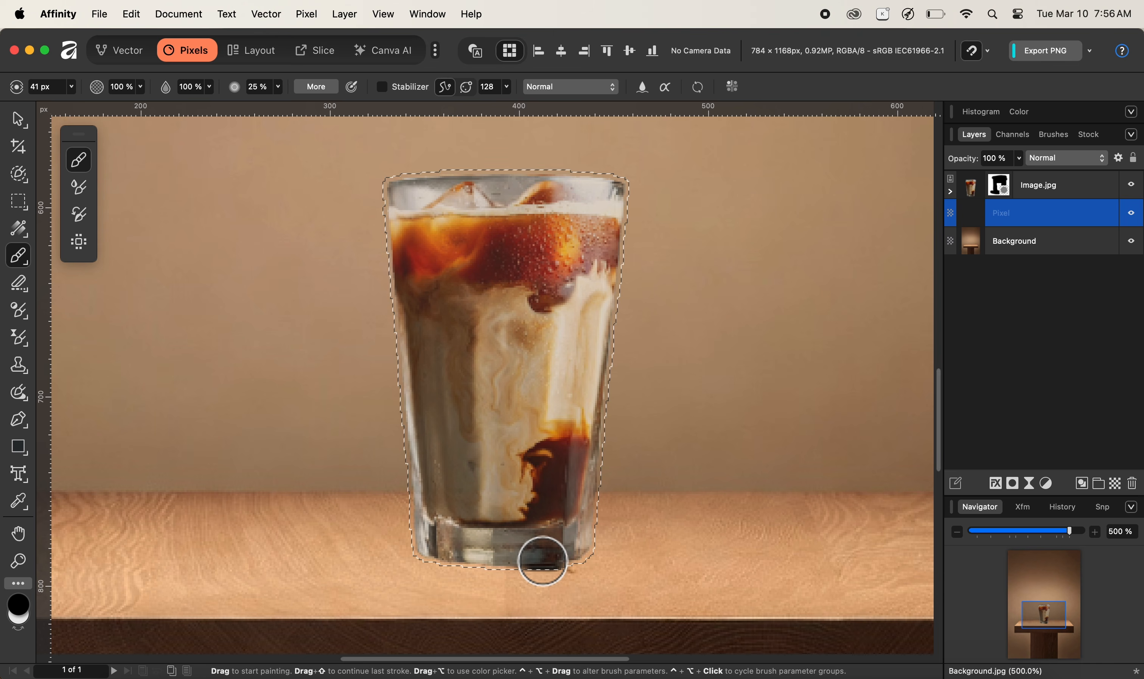
click(1030, 117)
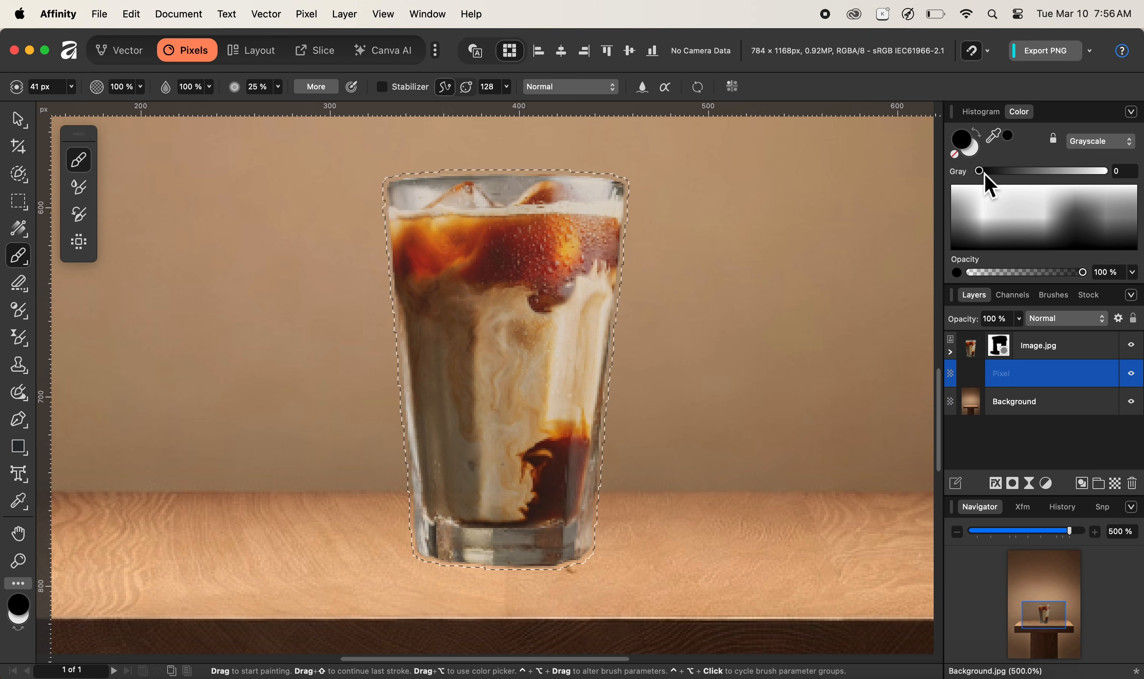
drag(986, 176, 1010, 178)
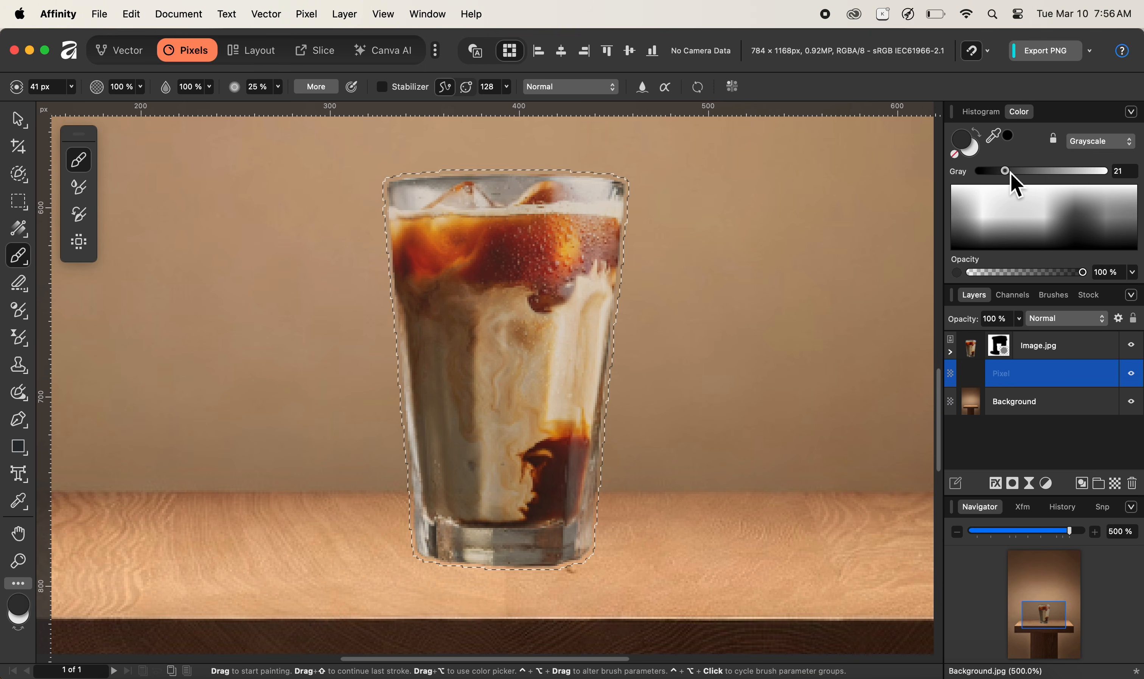
drag(1012, 178, 1014, 177)
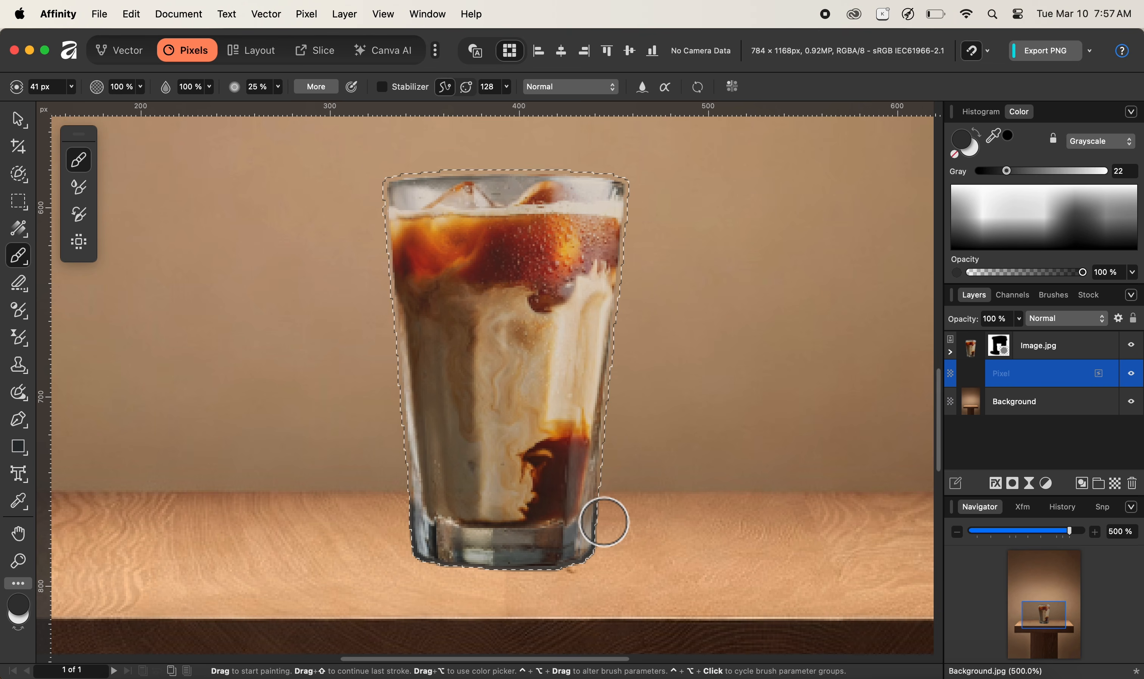
- Paint dark gray contact shading around the glass's base on the layer beneath it, then clear the selection
key(super+0)
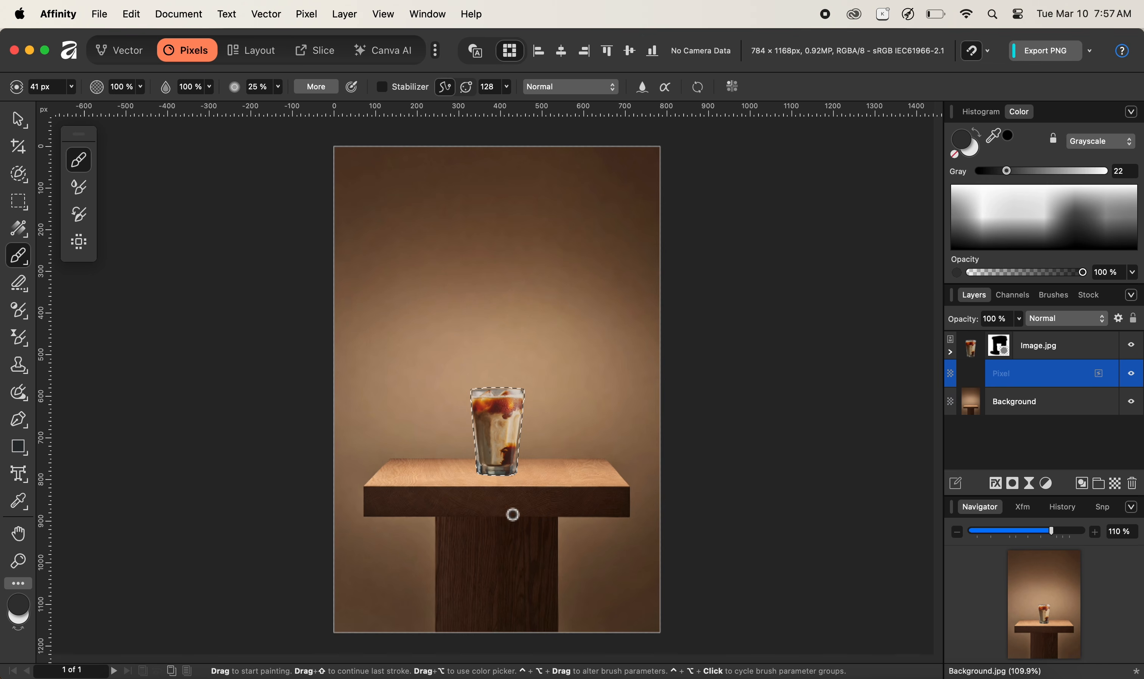
key(super+equal)
key(super+equal)
key(super+equal)
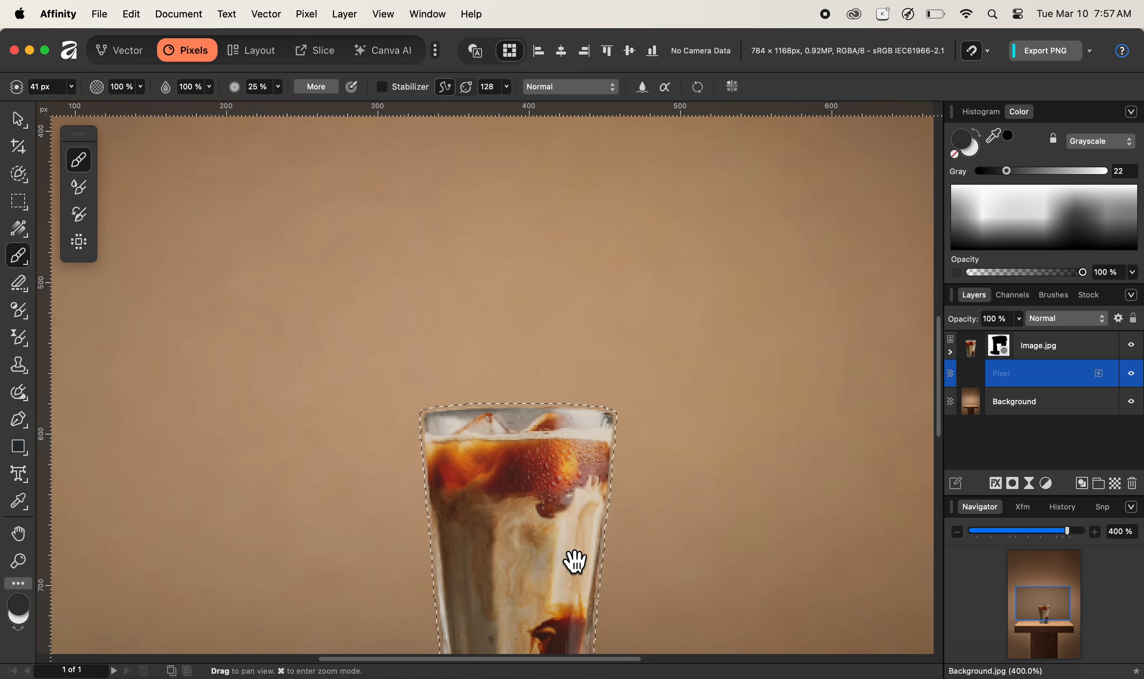
drag(574, 561, 574, 380)
scroll(585, 439, down, 2)
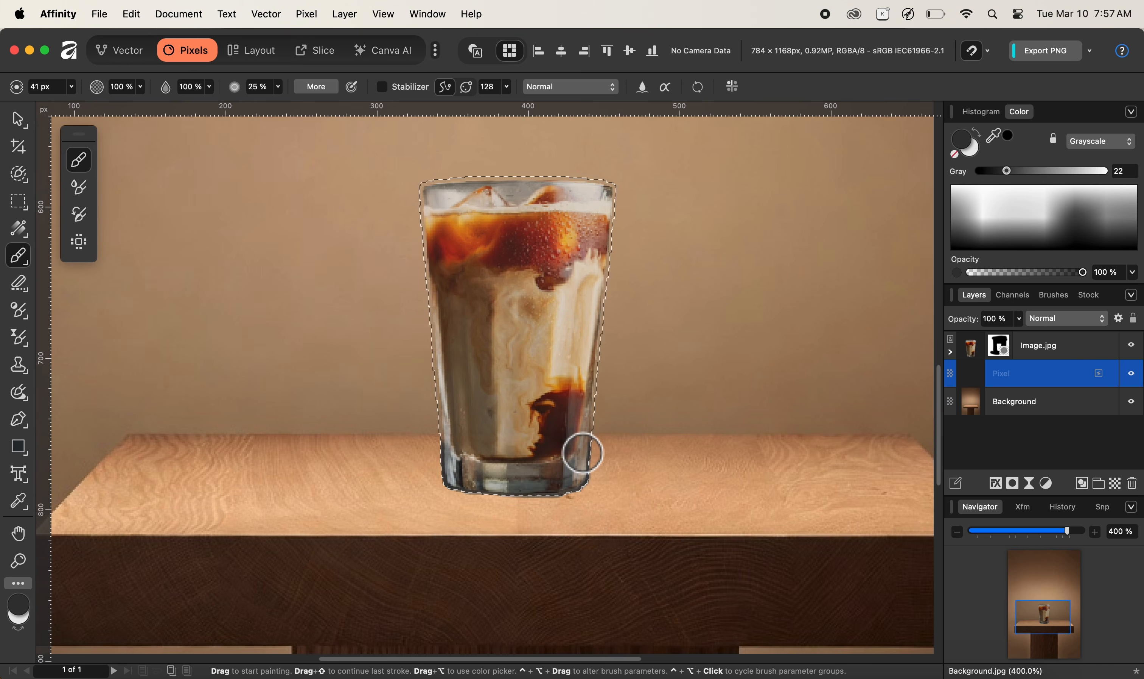
key(super+equal)
key(super+equal)
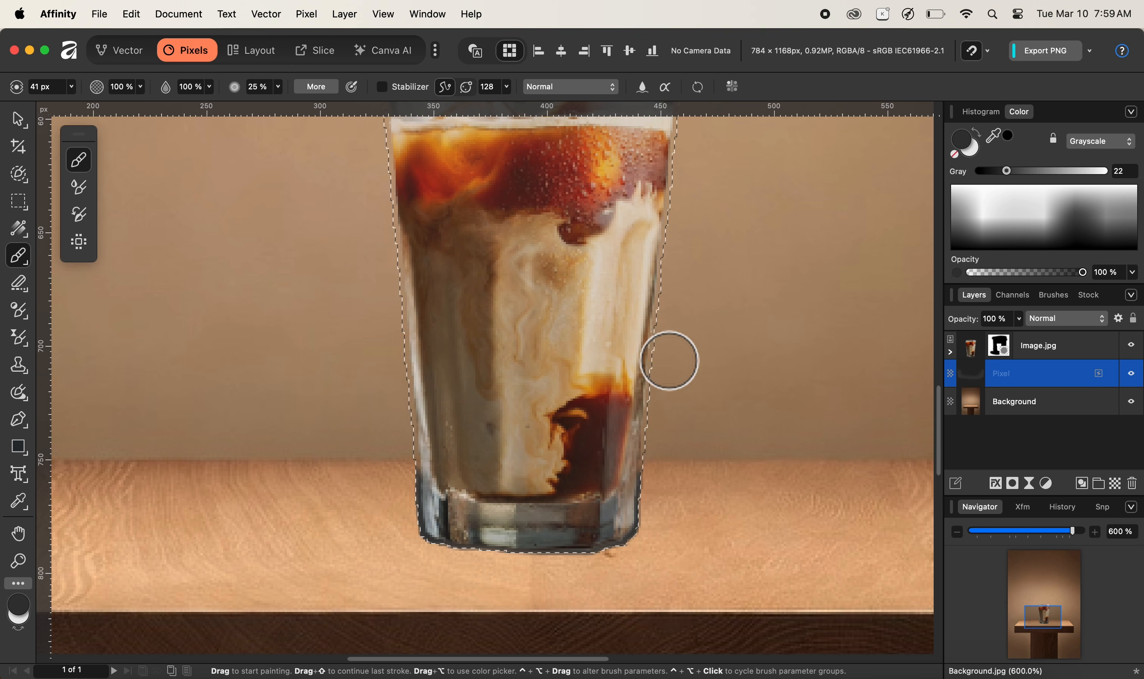
click(669, 362)
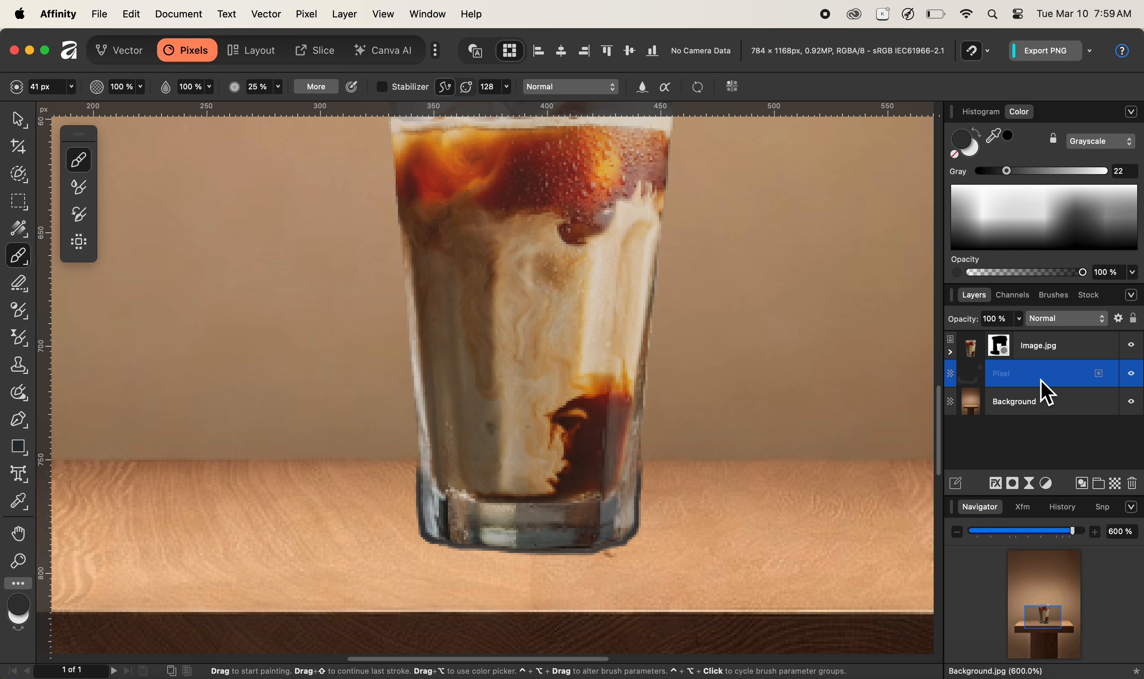
- Set the shading layer's blend mode to Multiply and its opacity to 45 %
click(1095, 322)
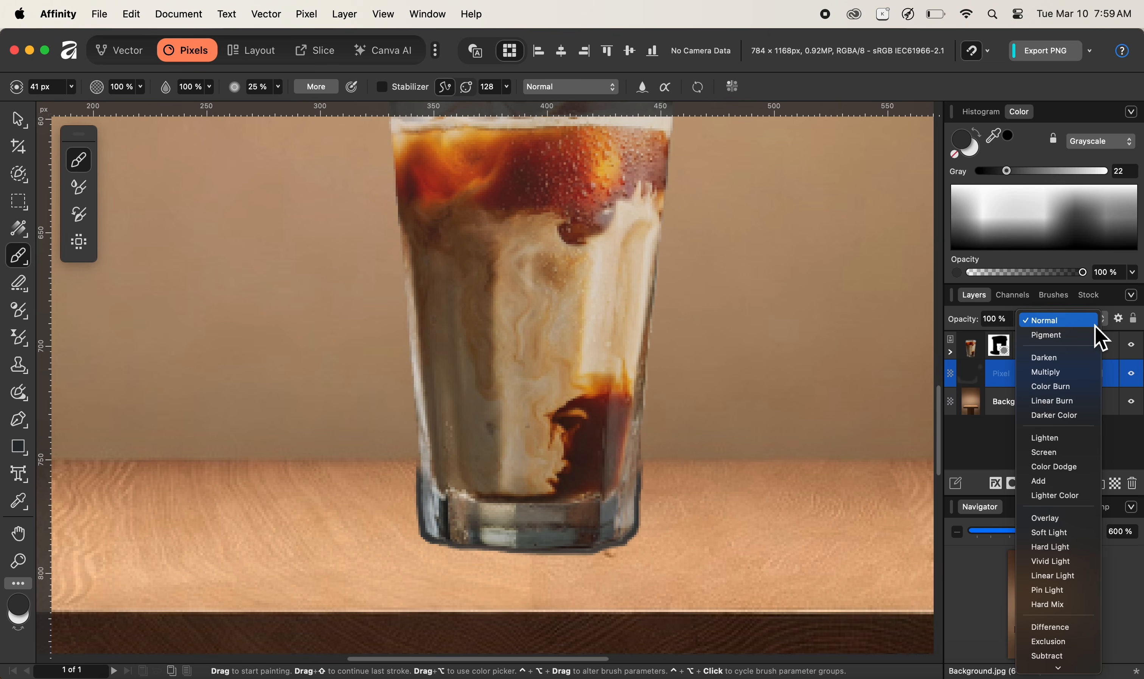
click(1096, 373)
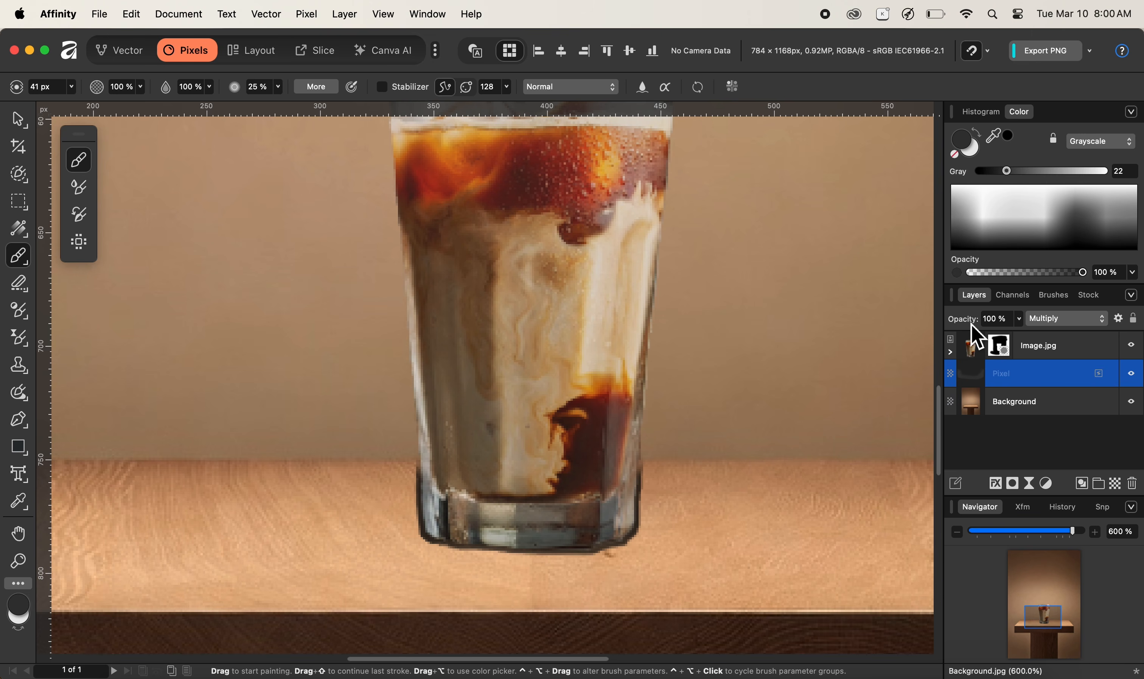
drag(971, 325, 928, 328)
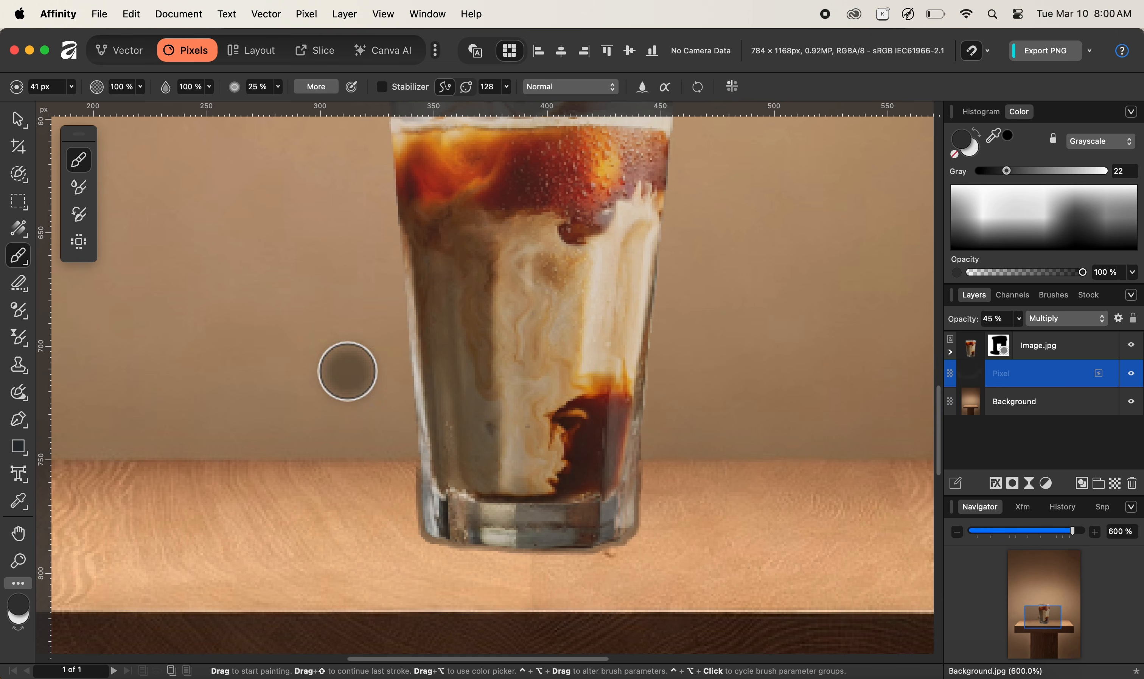
- Resize the eraser to about 35 px with 31 % hardness and erase excess shading around the glass's base
click(17, 284)
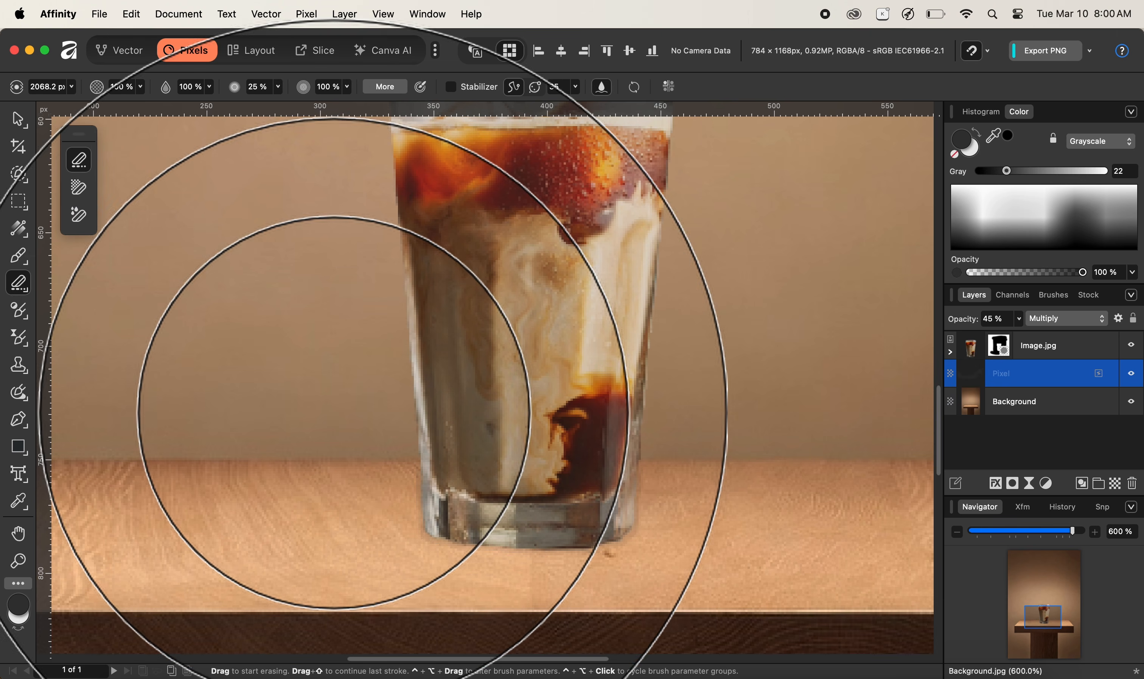
ctrl+alt+drag(486, 349, 478, 349)
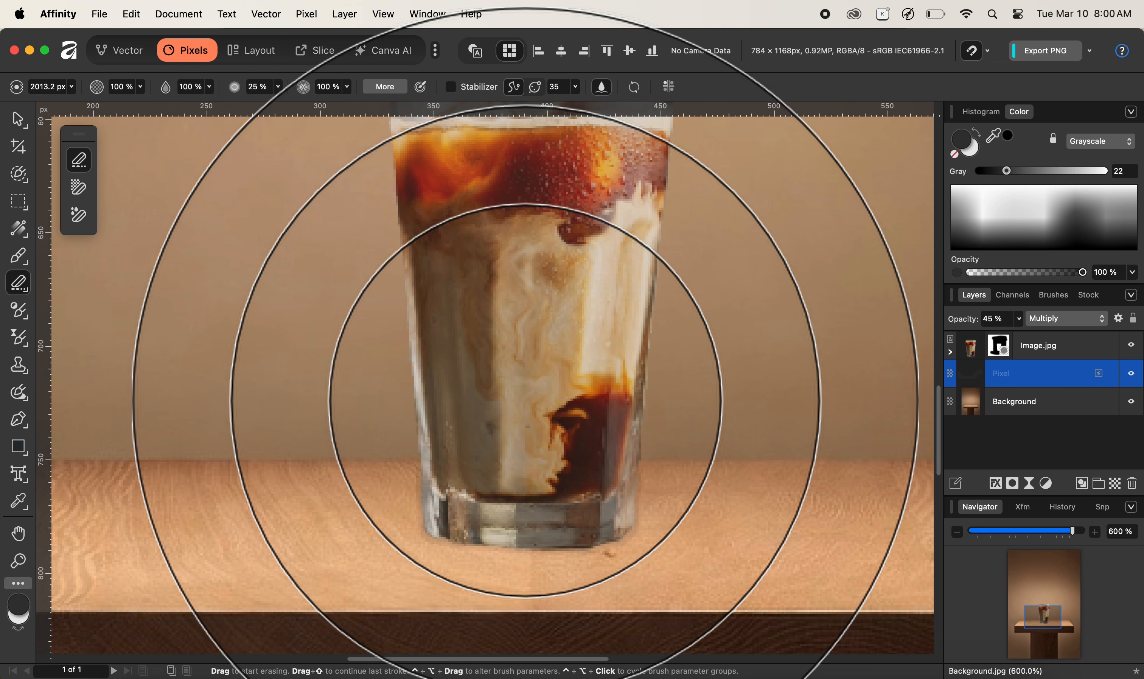
mouse_move(525, 400)
ctrl+alt+mouse_down()
mouse_move(494, 401)
mouse_move(516, 392)
ctrl+alt+mouse_up()
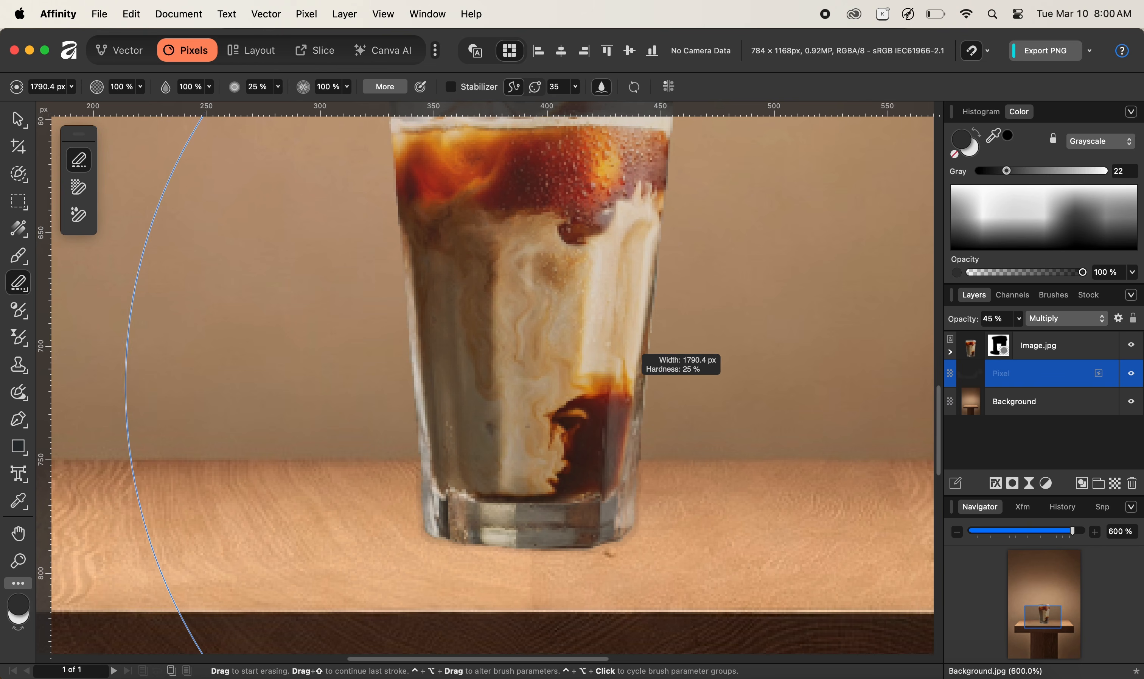
mouse_move(631, 385)
ctrl+alt+mouse_down()
mouse_move(584, 386)
mouse_move(636, 380)
mouse_move(606, 379)
ctrl+alt+mouse_up()
ctrl+alt+drag(709, 385, 662, 384)
ctrl+alt+drag(783, 385, 770, 384)
ctrl+alt+drag(841, 383, 834, 384)
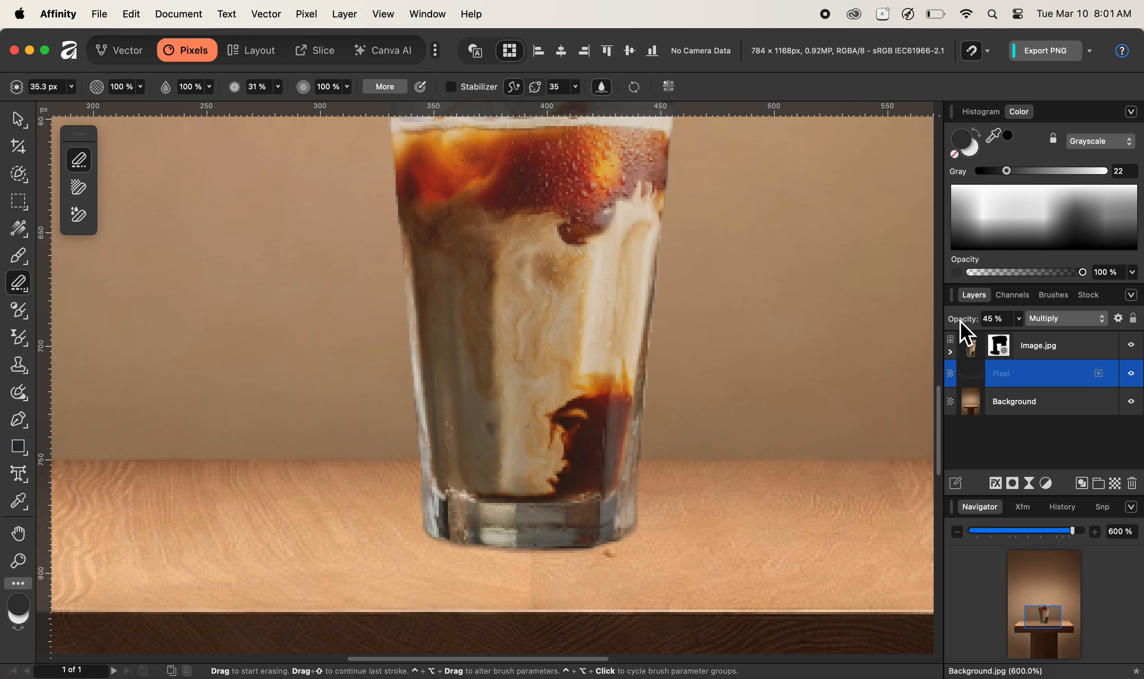
- Raise the shading layer's opacity to 92 %
drag(969, 323, 994, 325)
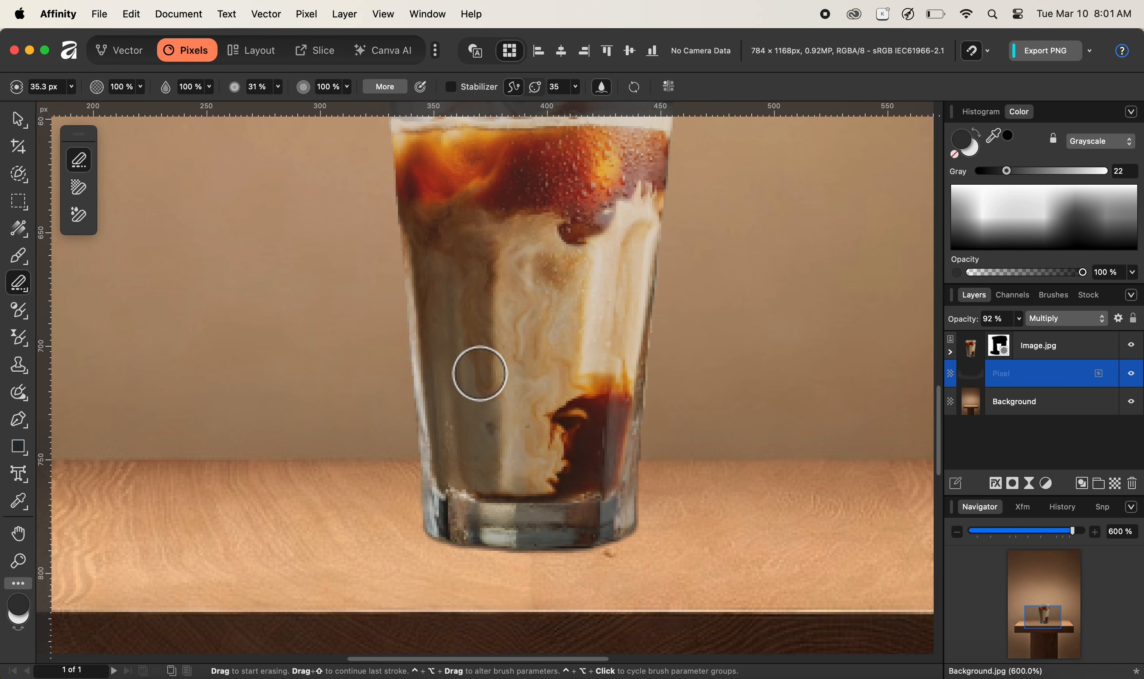
key(super+0)
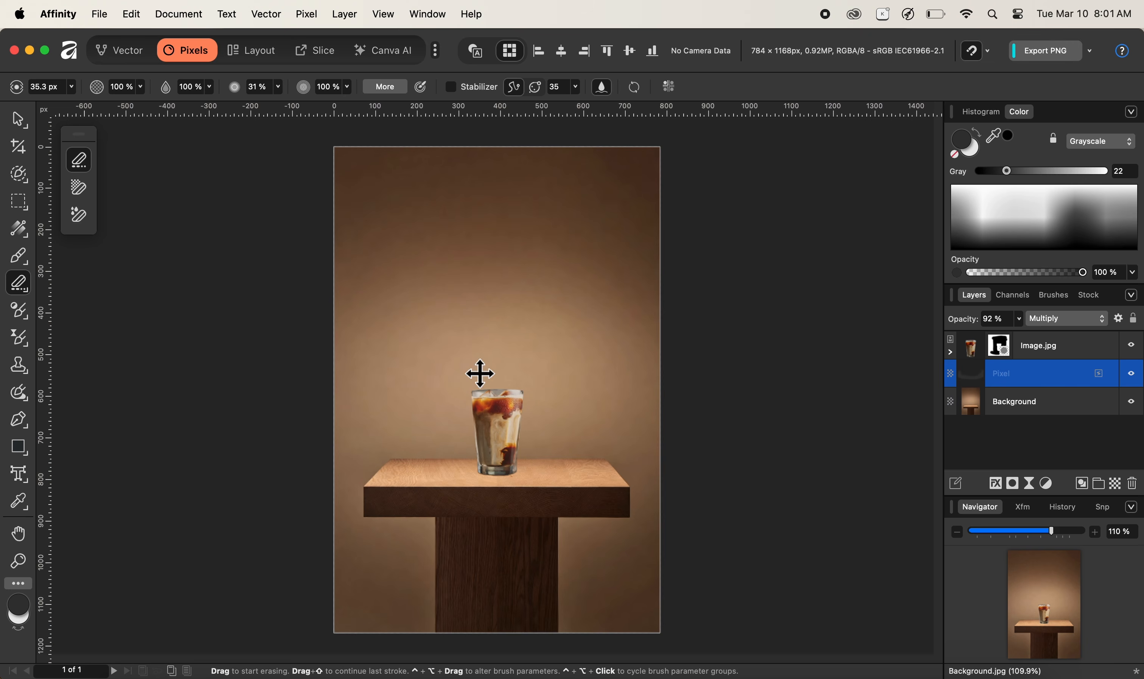